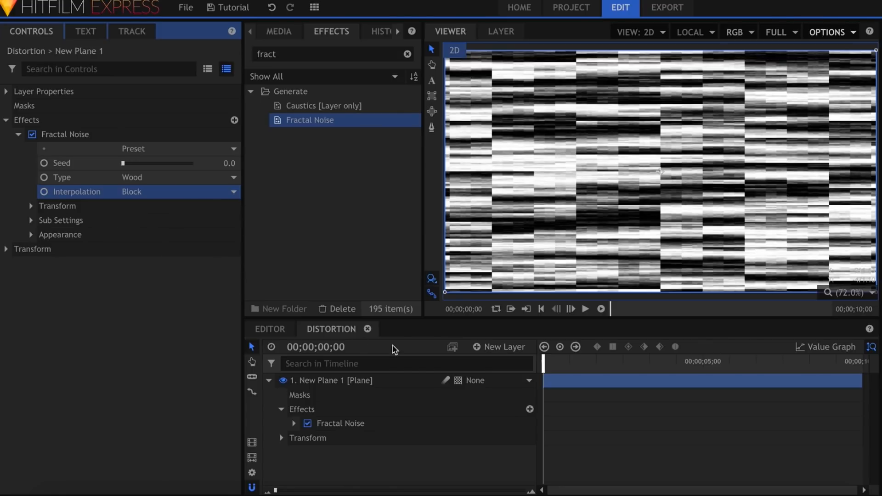
Keyframe the Fractal Noise Seed at 0.0 at the composition's start and 20.0 at its last frame, 00;00;09;23.
mouse_move(544, 362)
left_mouse_down()
mouse_move(693, 366)
mouse_move(540, 378)
left_mouse_up()
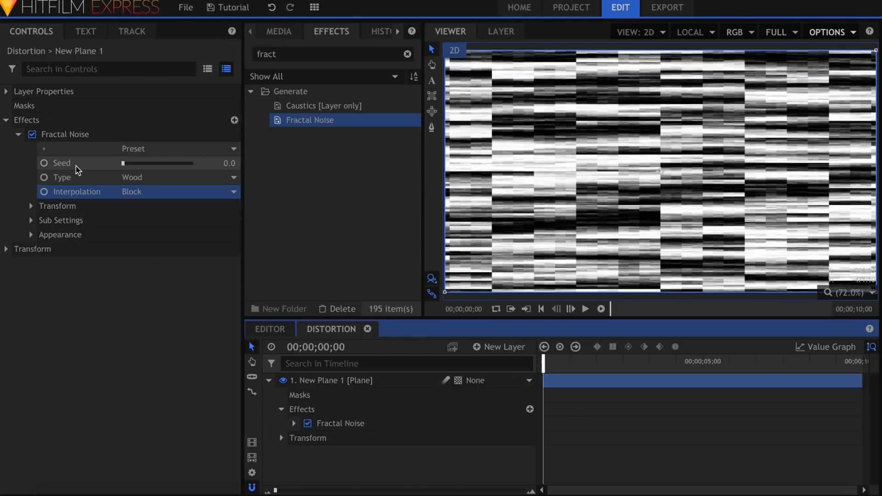
left_click(44, 163)
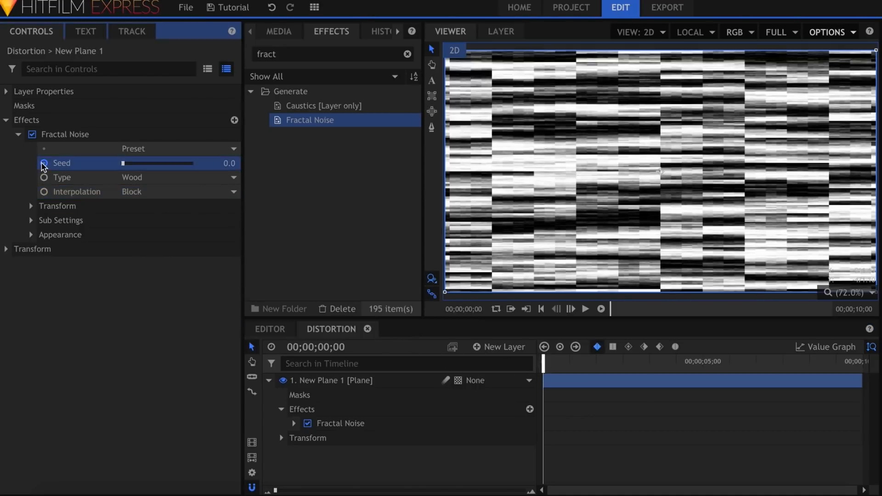
left_click_drag(545, 364, 875, 360)
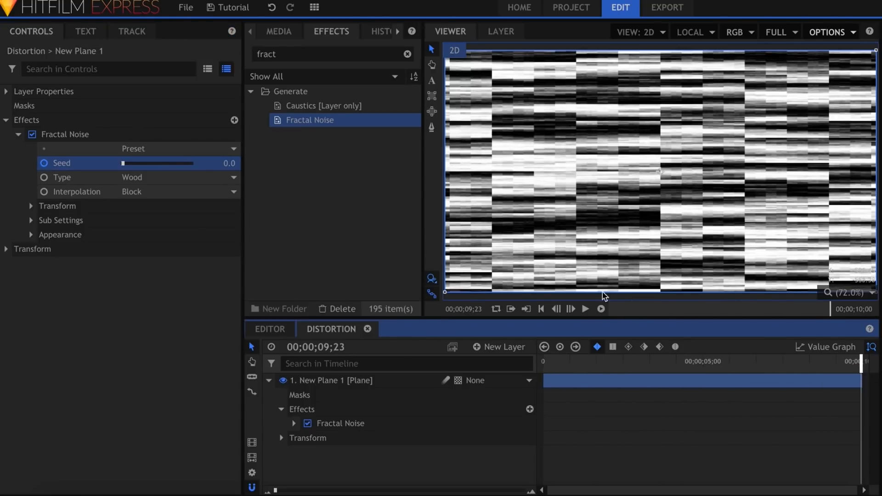
left_click(241, 174)
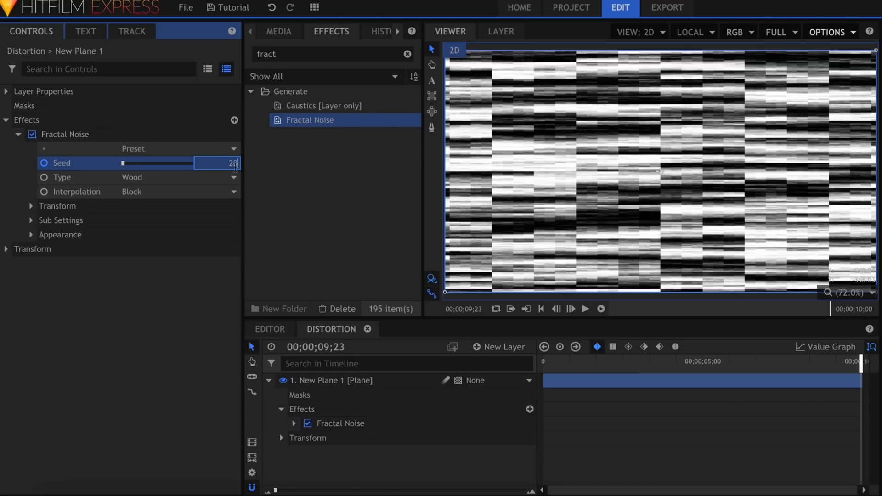
key("Return")
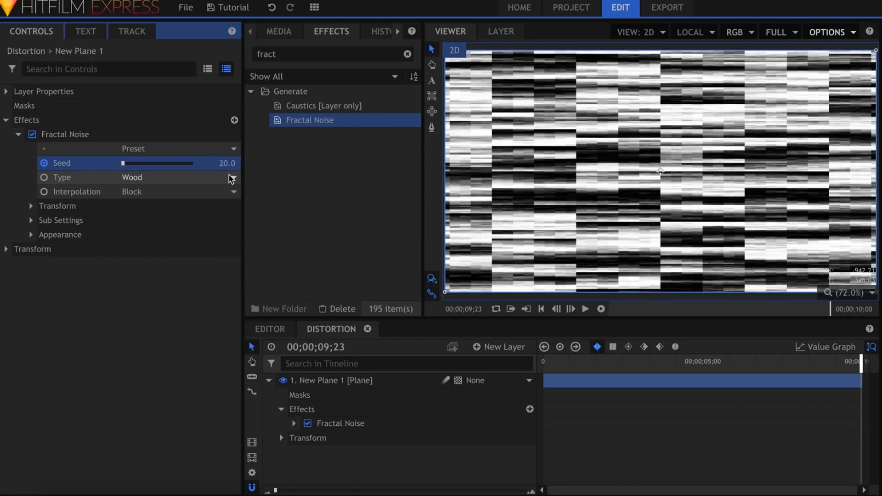
Play back the start of the composition to check the animated noise seed, and return to the first frame.
left_click_drag(573, 366, 535, 366)
key("space")
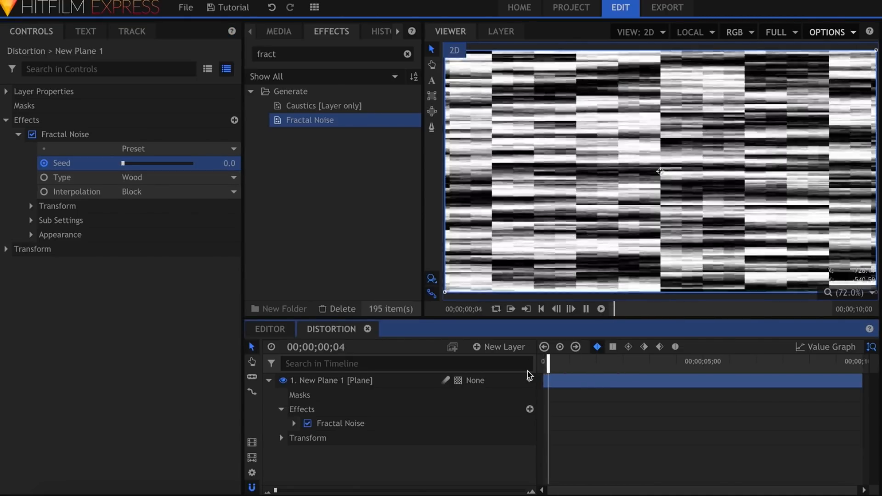
key("space")
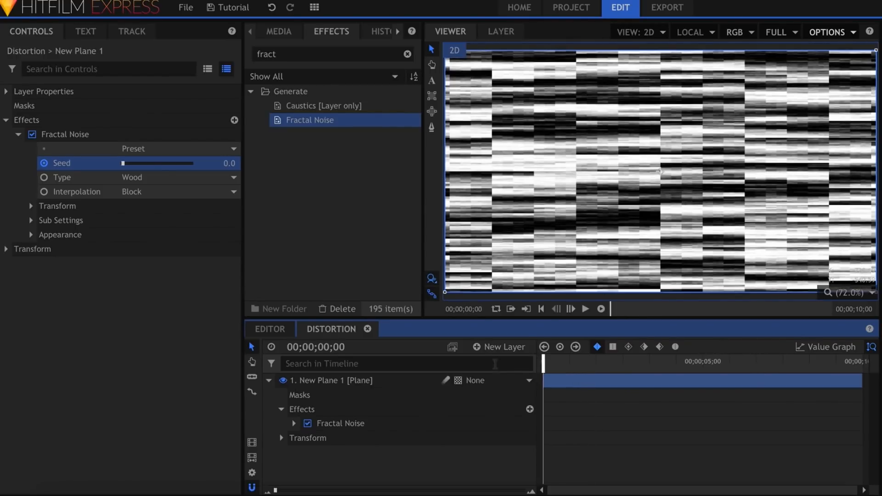
Keyframe the Fractal Noise Scale with varied values at irregular intervals over about the first two and a half seconds.
left_click(31, 206)
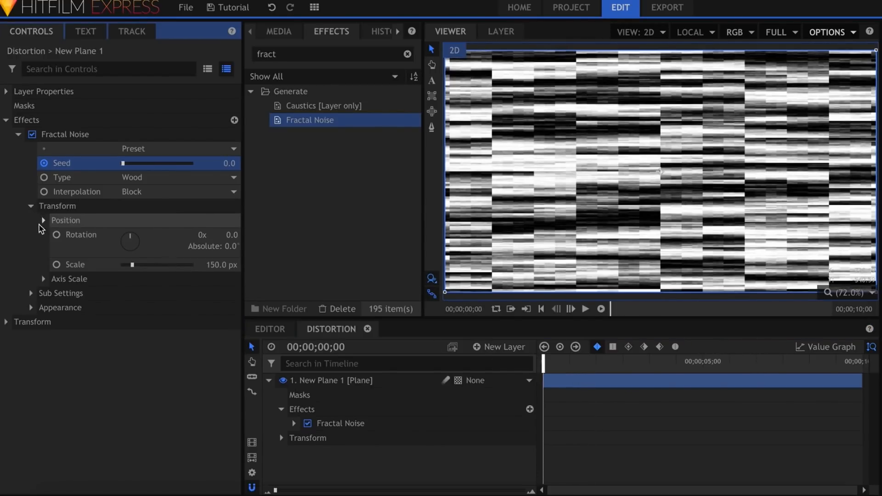
left_click(56, 266)
key("space")
left_click_drag(138, 265, 155, 265)
left_click(132, 266)
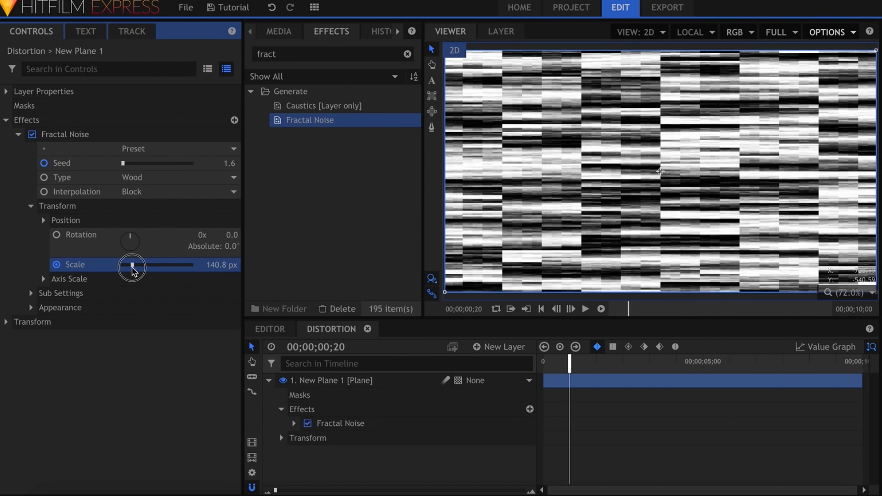
left_click(141, 266)
key("space")
left_click_drag(129, 266, 147, 265)
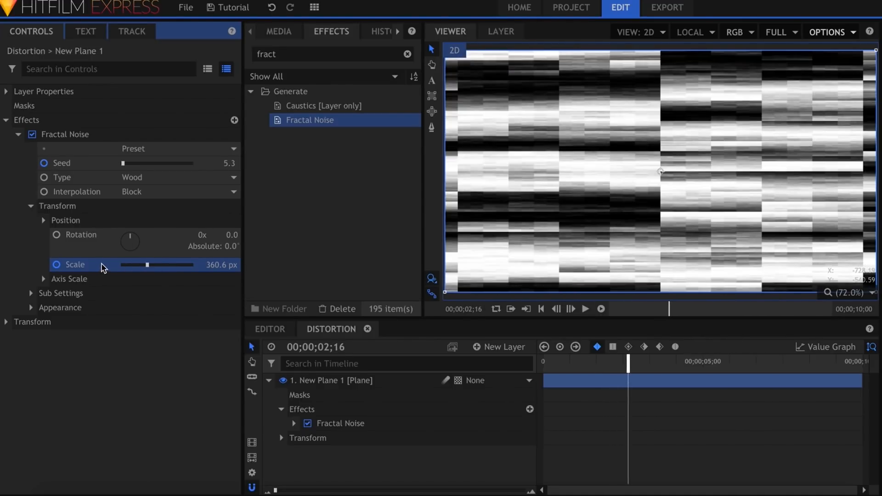
Copy the Scale keyframes and paste them repeatedly along the timeline until they fill the whole ten seconds.
left_click(101, 267)
scroll(456, 410, "down", 4)
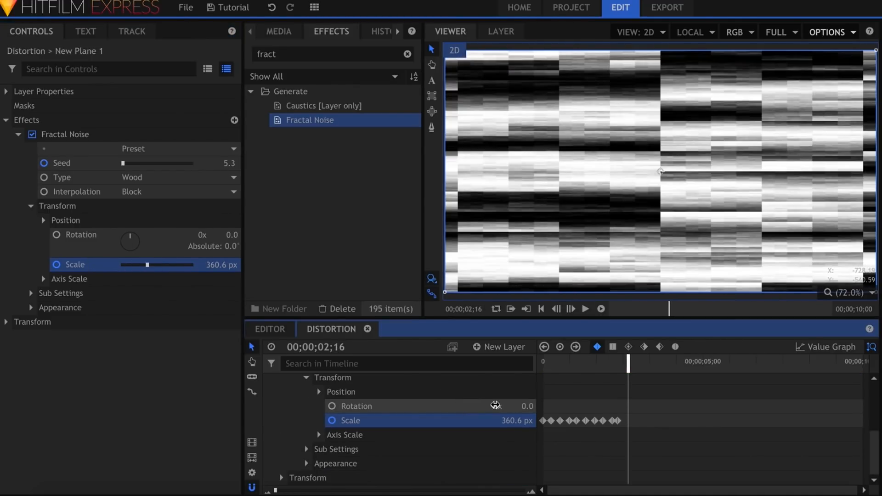
left_click_drag(636, 414, 520, 437)
left_click_drag(631, 368, 791, 365)
key("ctrl+v")
key("ctrl+v")
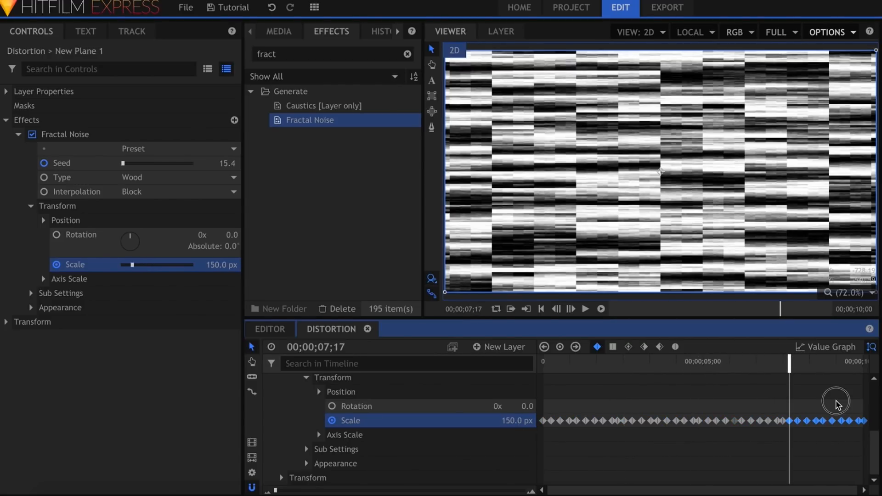
Change all the Scale keyframes to constant interpolation and play the animation back from the start.
left_click_drag(865, 401, 545, 437)
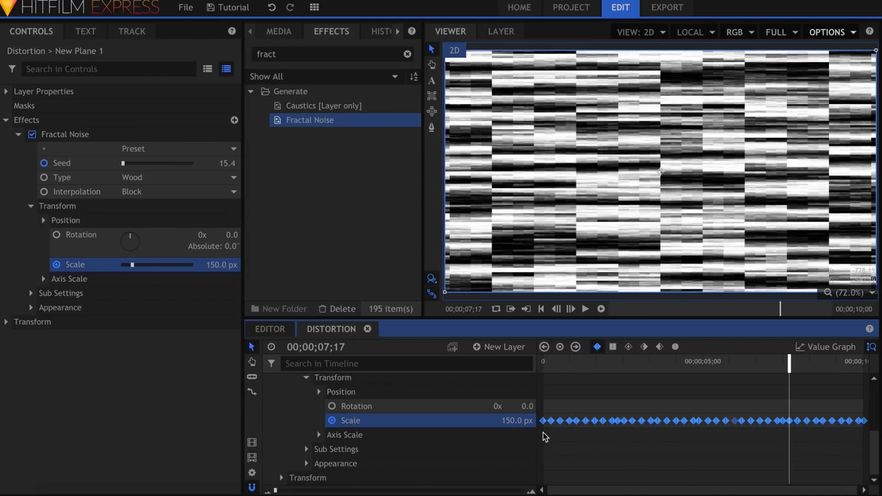
left_click(613, 348)
key("Home")
key("space")
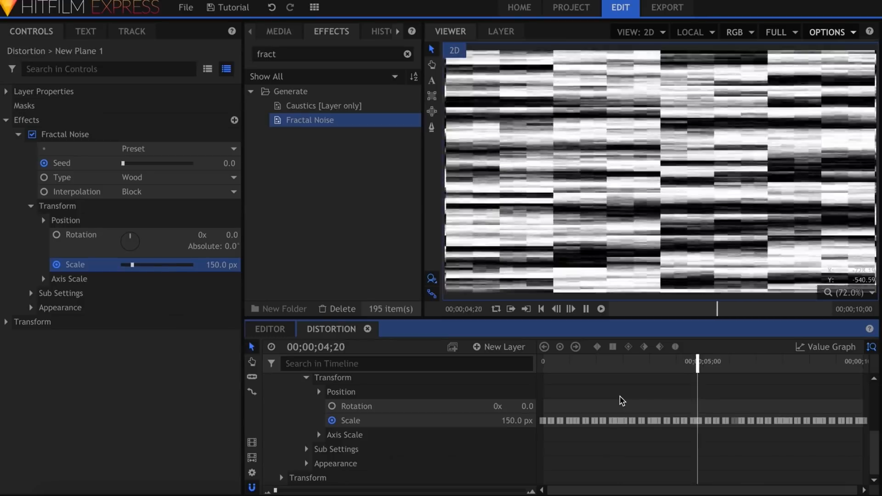
key("space")
key("Home")
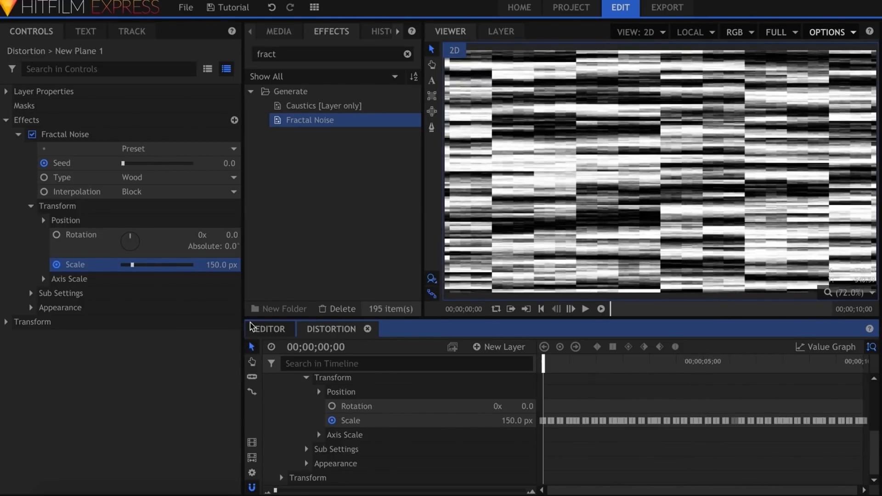
Keyframe the Fractal Noise Position with erratic X and Y offsets at irregular intervals up to about 00;00;02;14.
left_click(44, 221)
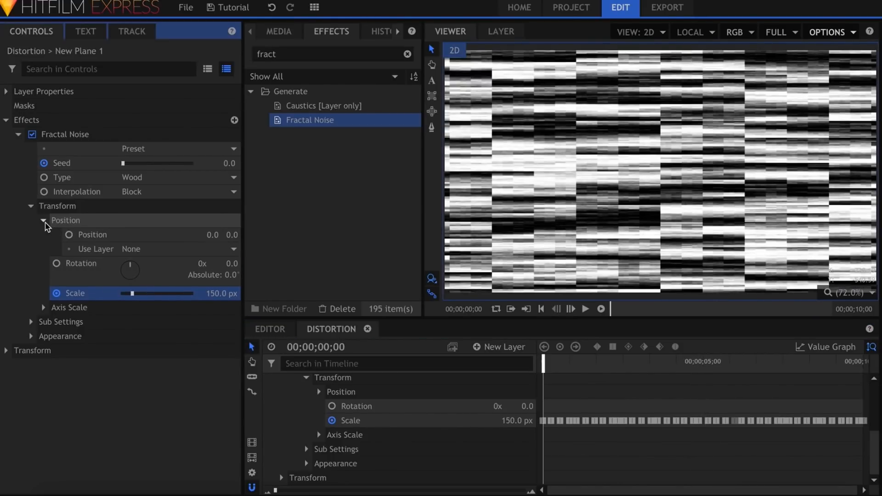
left_click(70, 235)
left_click_drag(213, 235, 231, 235)
key("space")
key("space")
key("space")
key("space")
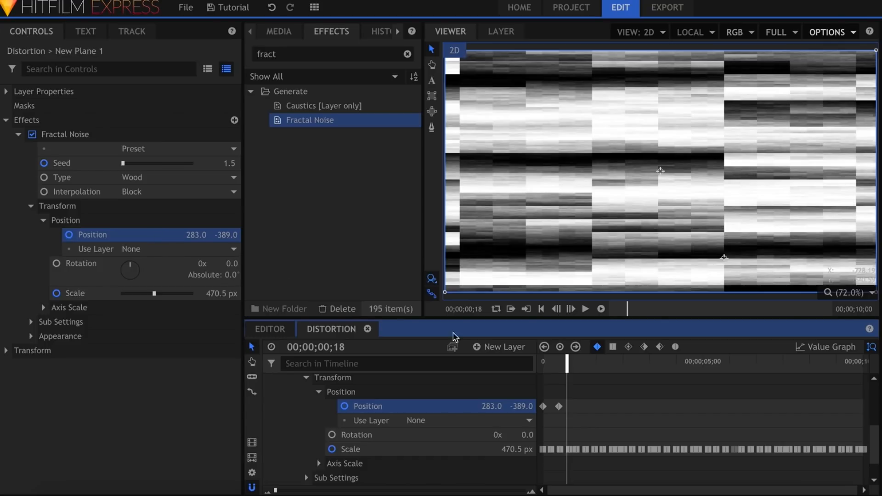
left_click_drag(490, 406, 522, 406)
key("space")
key("space")
key("space")
key("space")
key("space")
key("space")
Duplicate the Position keyframes along the rest of the timeline and change them all to constant interpolation.
left_click_drag(646, 396, 533, 427)
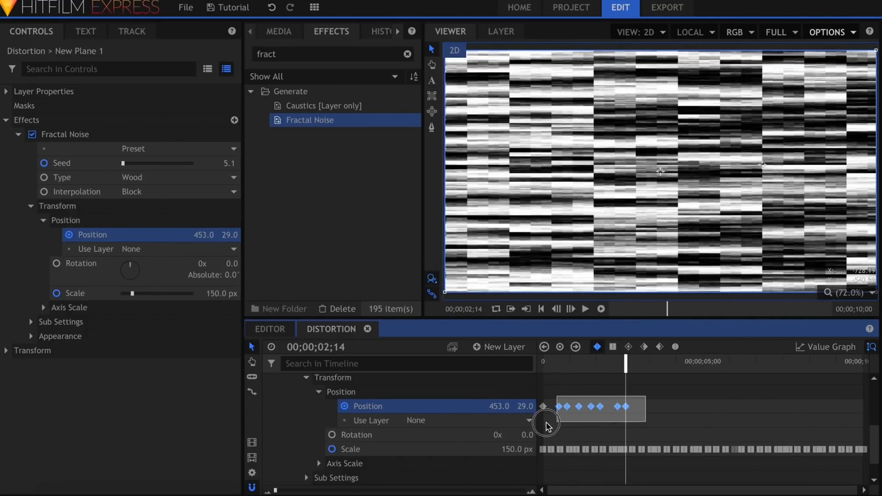
key("ctrl+c")
left_click(640, 363)
key("ctrl+v")
left_click_drag(639, 362, 828, 368)
key("ctrl+v")
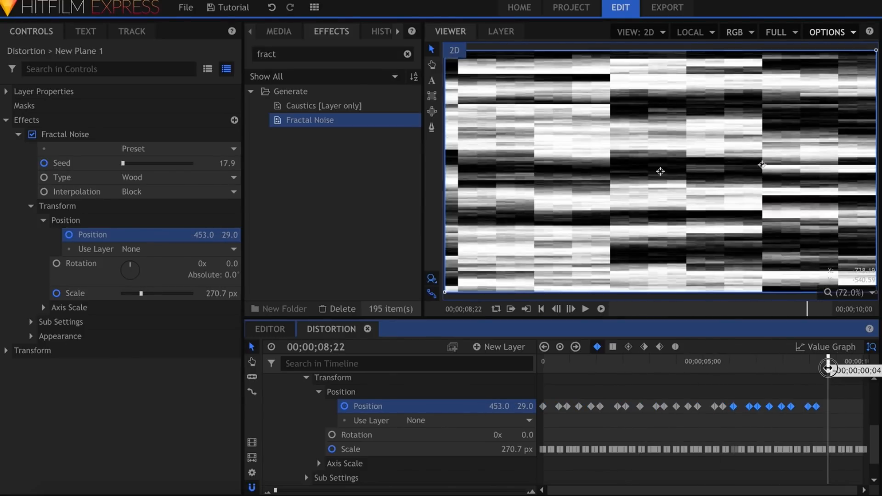
key("ctrl+v")
left_click_drag(862, 392, 536, 430)
left_click(614, 349)
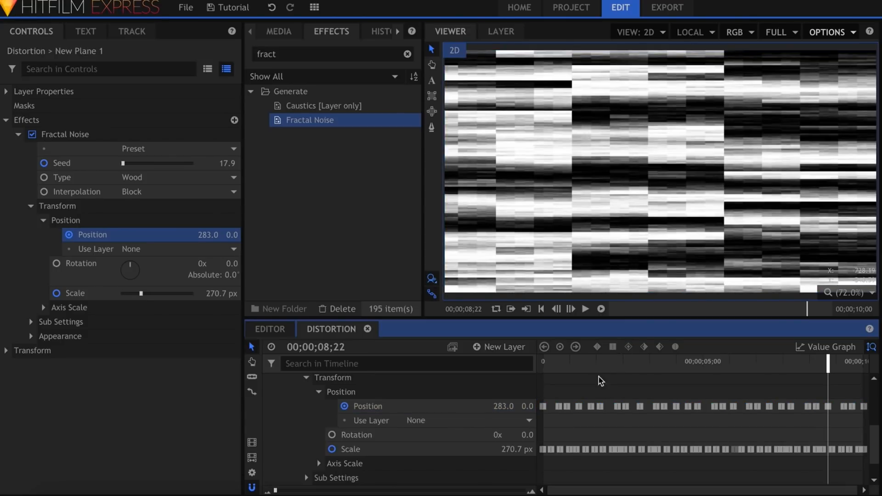
Create a 1080p Full HD composite shot at 23.976 fps, ten seconds long, named Main Comp.
left_click(282, 32)
left_click(363, 53)
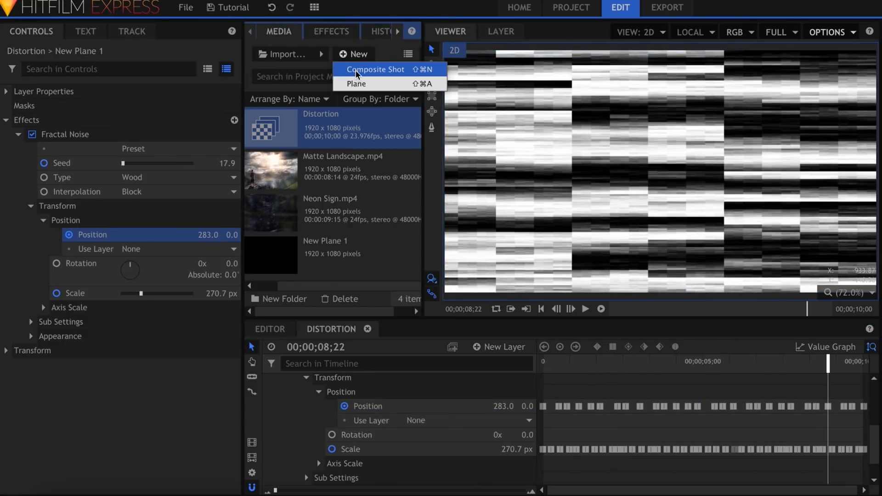
left_click(356, 71)
type("Main Comp")
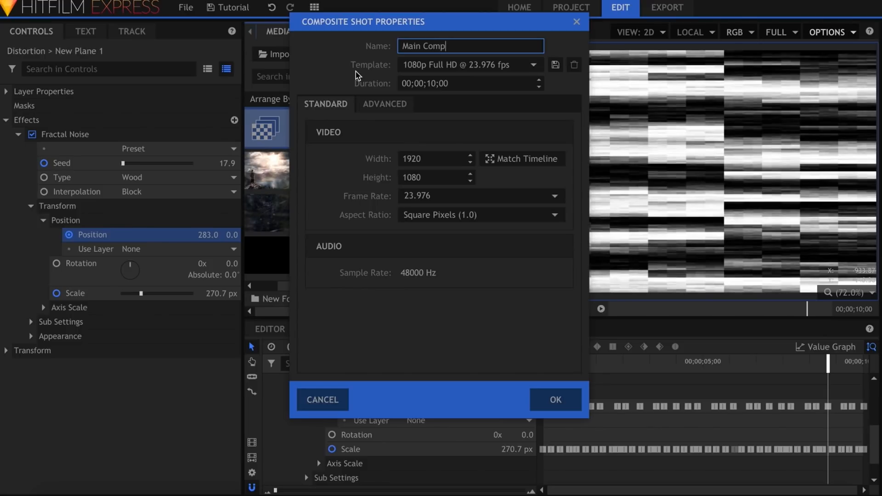
key("Return")
Add the Glitch Texture composite to Main Comp, with Matte Landscape.mp4 and Neon Sign.mp4 as layers beneath it.
left_click_drag(366, 128, 366, 400)
left_click(366, 227)
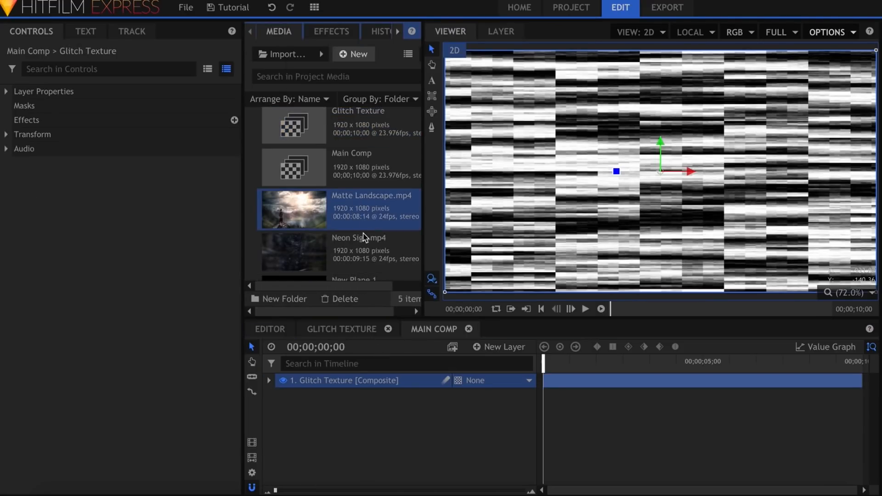
left_click(366, 247, "shift")
left_click_drag(366, 212, 378, 393)
left_click(379, 440)
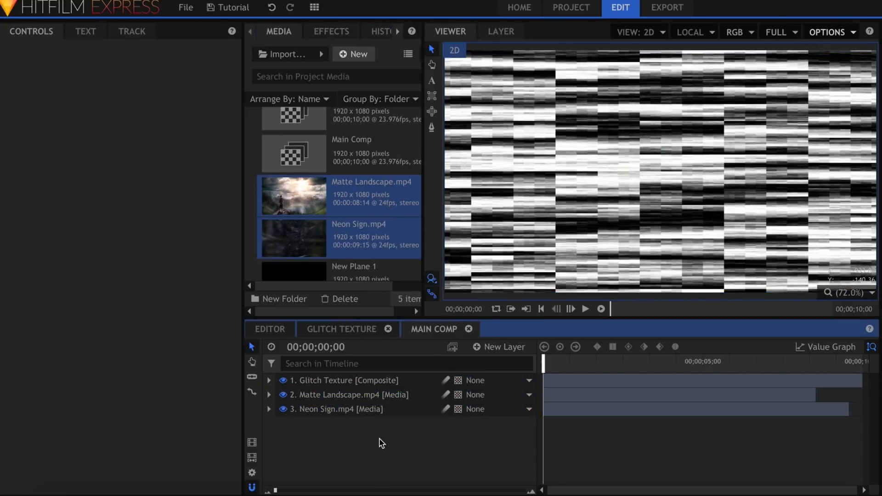
Hide the Glitch Texture layer and move the Neon Sign.mp4 layer above Matte Landscape.mp4.
left_click(283, 381)
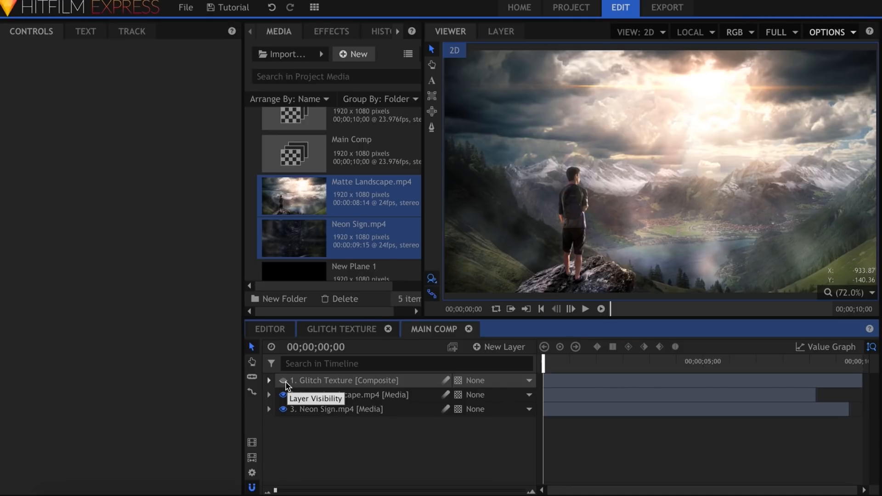
left_click_drag(386, 413, 387, 398)
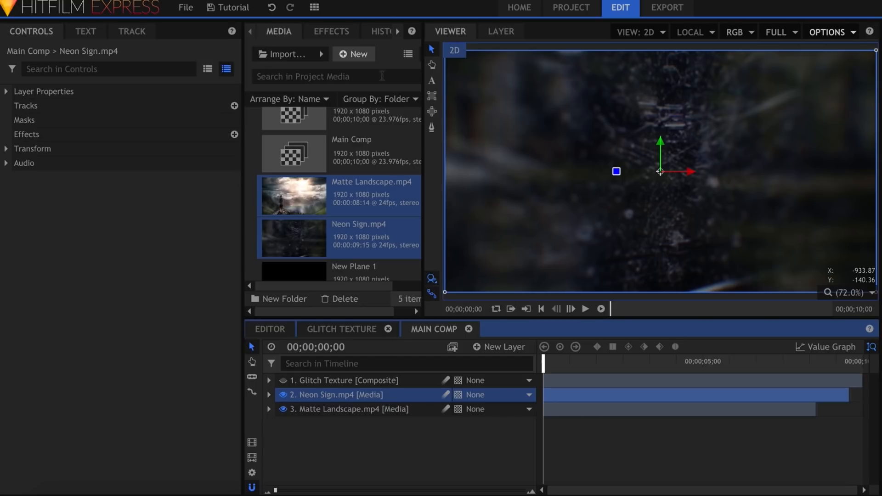
Find the Set Matte effect and apply it to the Neon Sign.mp4 layer.
left_click(343, 32)
double_click(342, 55)
type("set")
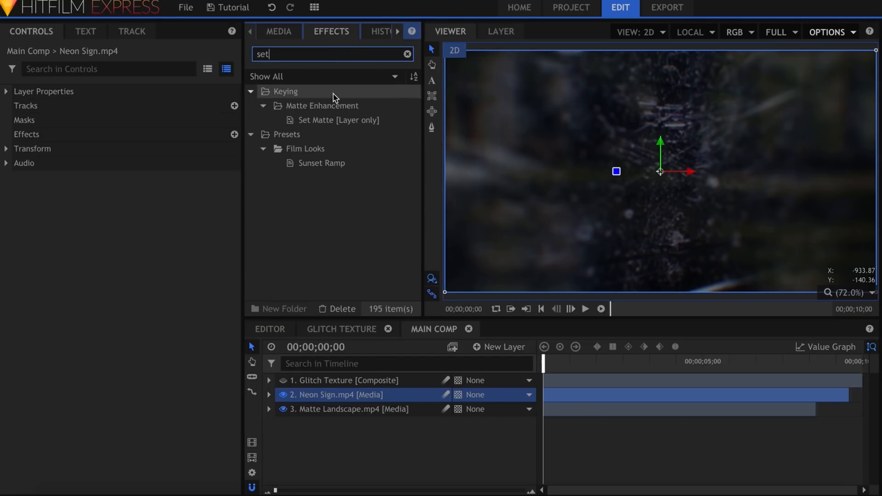
left_click_drag(354, 304, 360, 396)
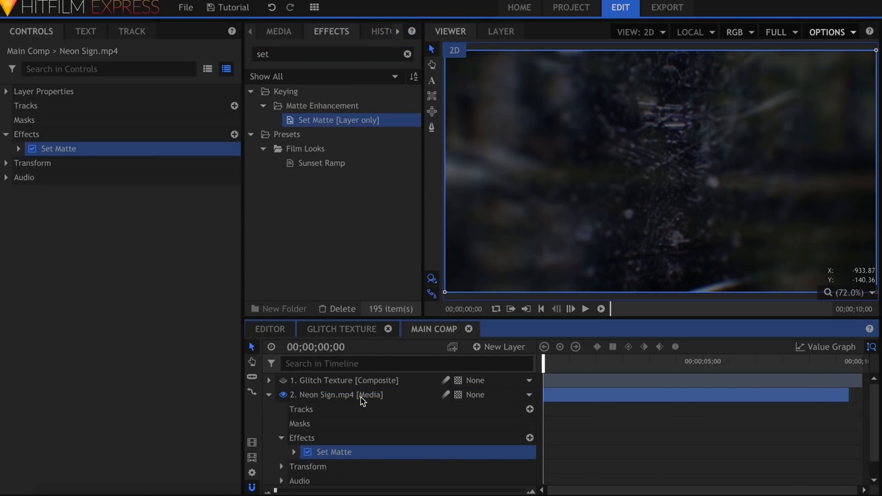
Configure Set Matte to use Glitch Texture as its source layer and Luminance as its matte source.
left_click(19, 148)
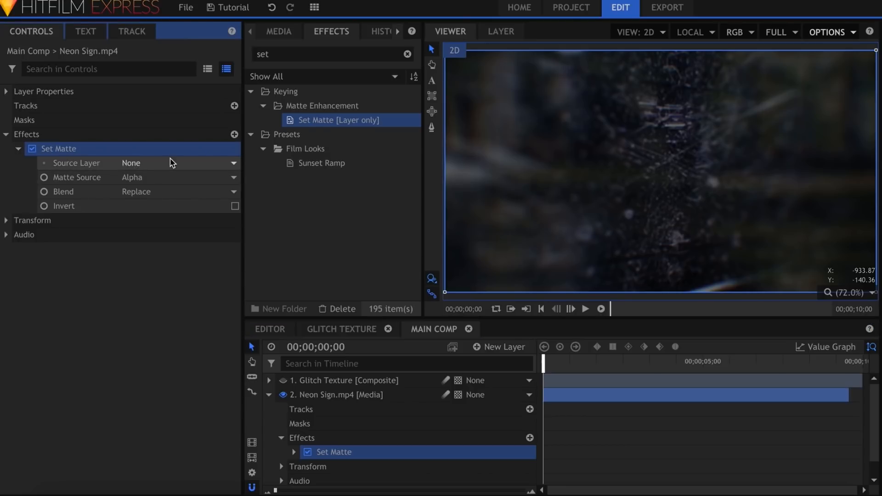
left_click(172, 164)
left_click(175, 177)
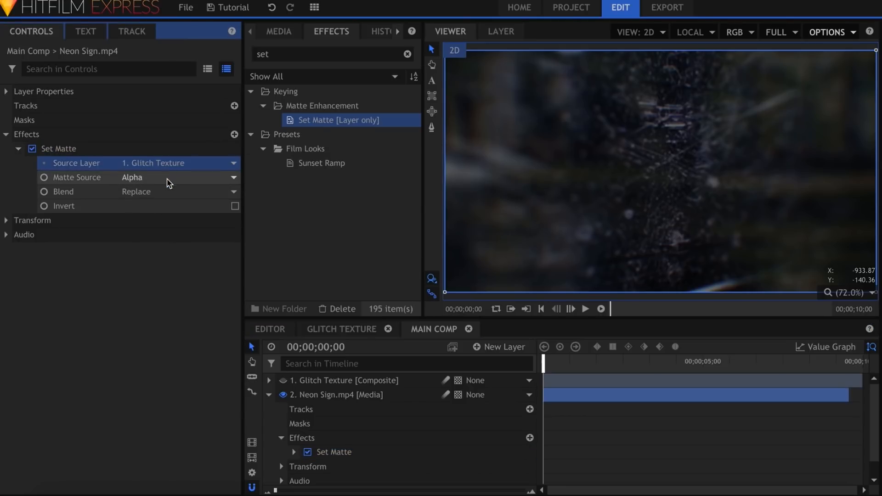
left_click(169, 183)
left_click(170, 228)
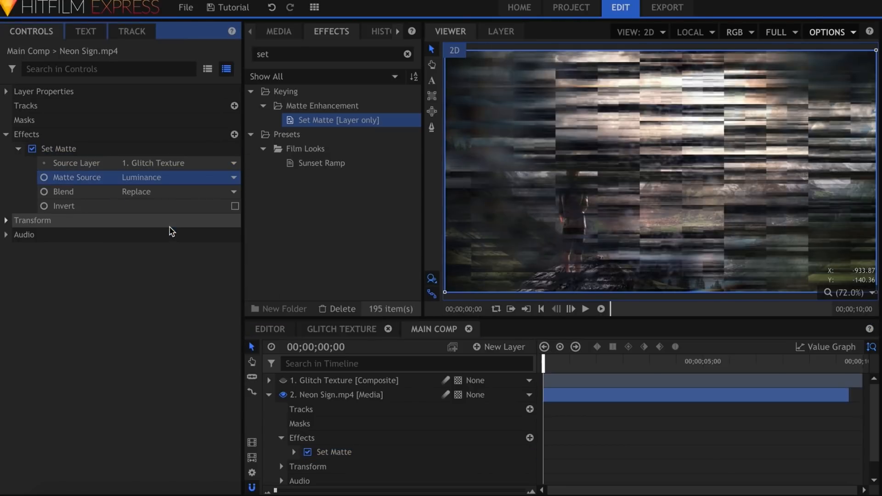
left_click(156, 279)
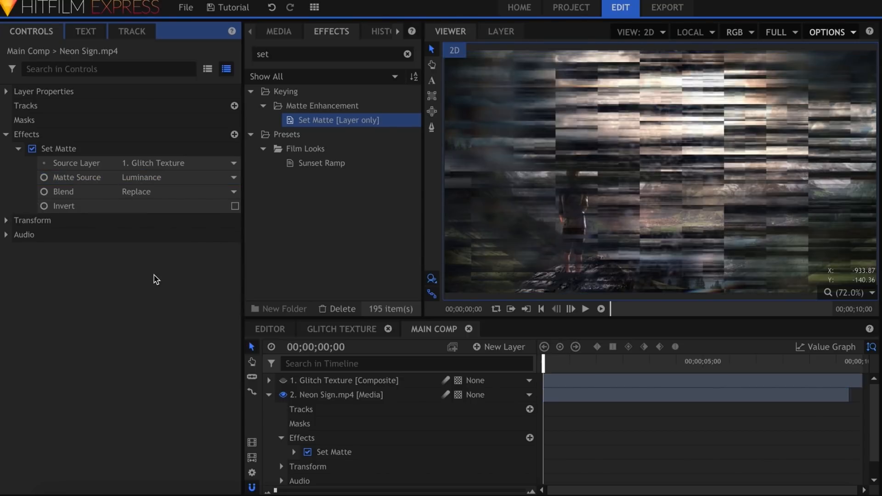
Play back the first seconds of Main Comp to review the glitch matte between the two clips.
key("space")
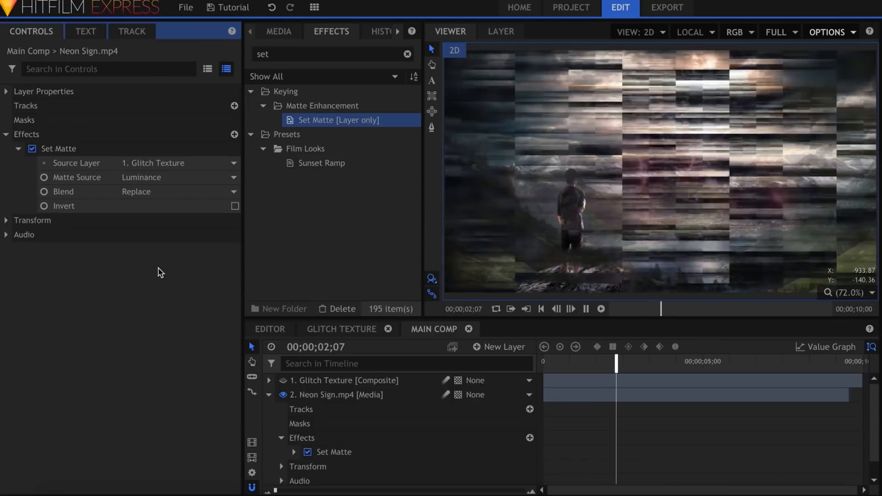
key("space")
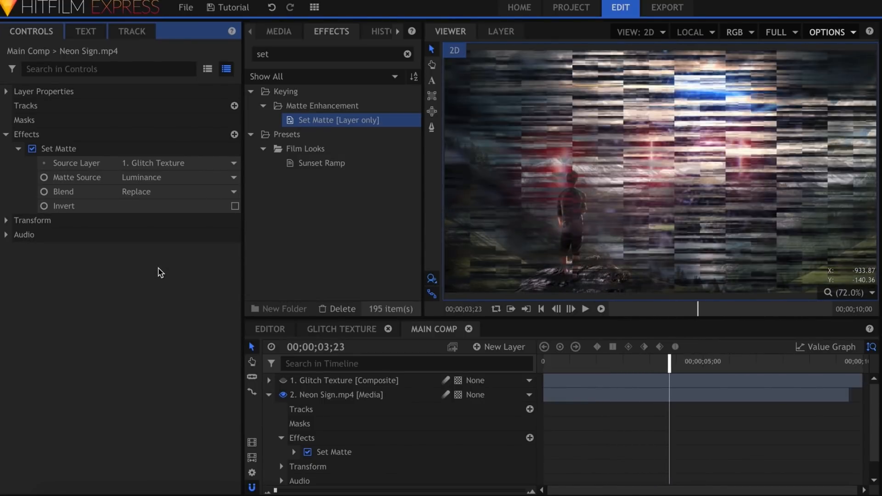
scroll(291, 410, "down", 1)
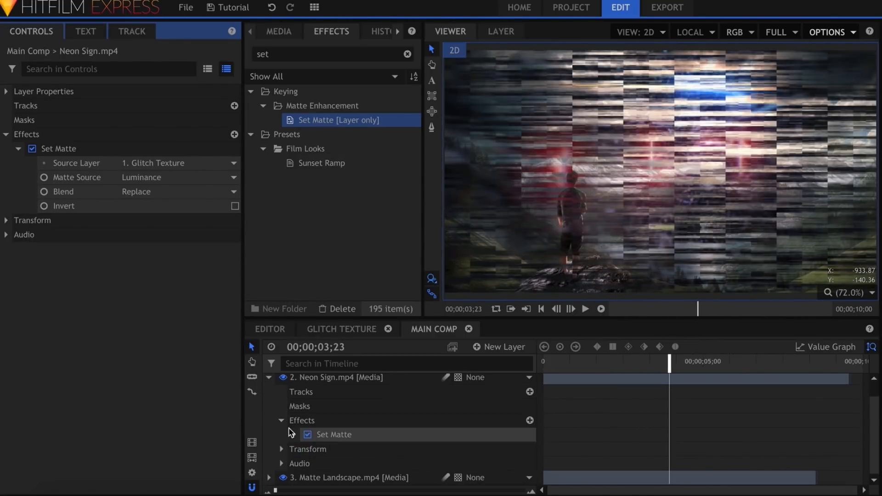
Keyframe the Neon Sign.mp4 layer's opacity, lowering it at a first keyframe and raising it to 100% at a second one shortly after.
left_click(281, 449)
scroll(283, 451, "down", 3)
key("Home")
key("space")
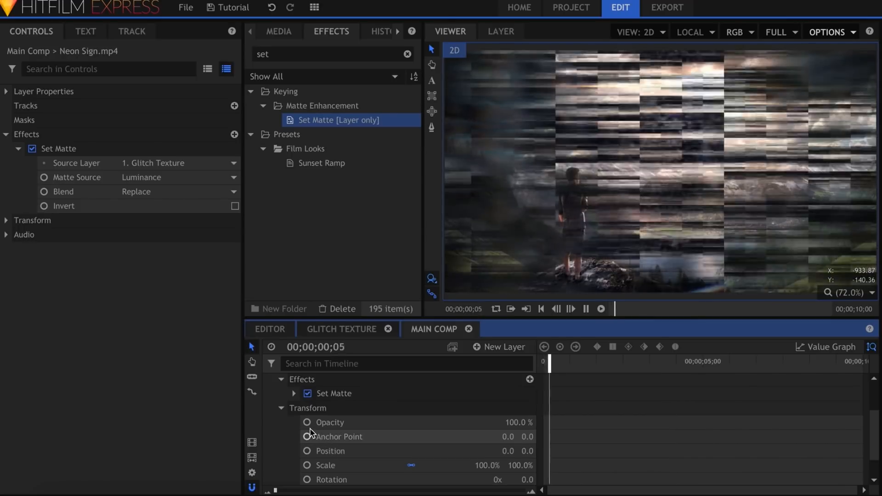
key("space")
left_click(307, 422)
left_click_drag(500, 416, 455, 416)
key("space")
left_click_drag(519, 423, 565, 423)
key("space")
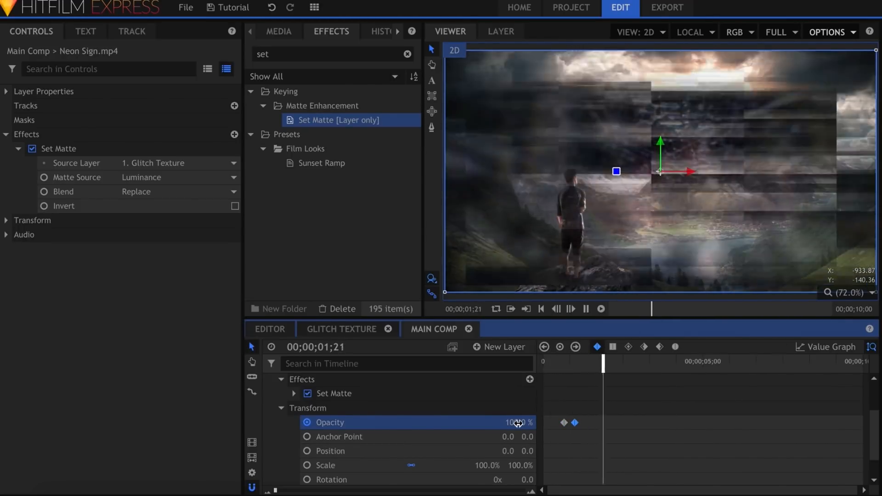
Add an opacity keyframe of 100% just before 00;00;02;06 and one of 0% at that time on Neon Sign.mp4.
key("space")
left_click(519, 423)
key("space")
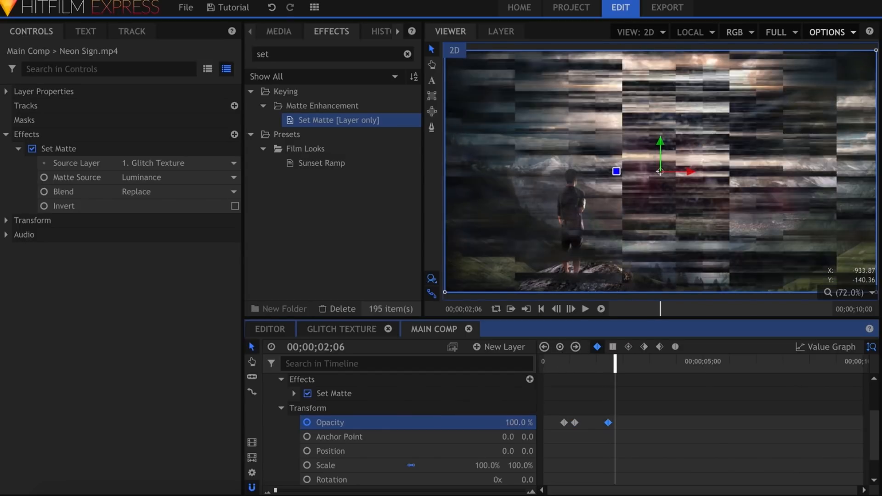
left_click_drag(512, 418, 465, 418)
Make all of Neon Sign.mp4's opacity keyframes constant, and review the flicker at the start of the timeline.
left_click_drag(589, 430, 555, 444)
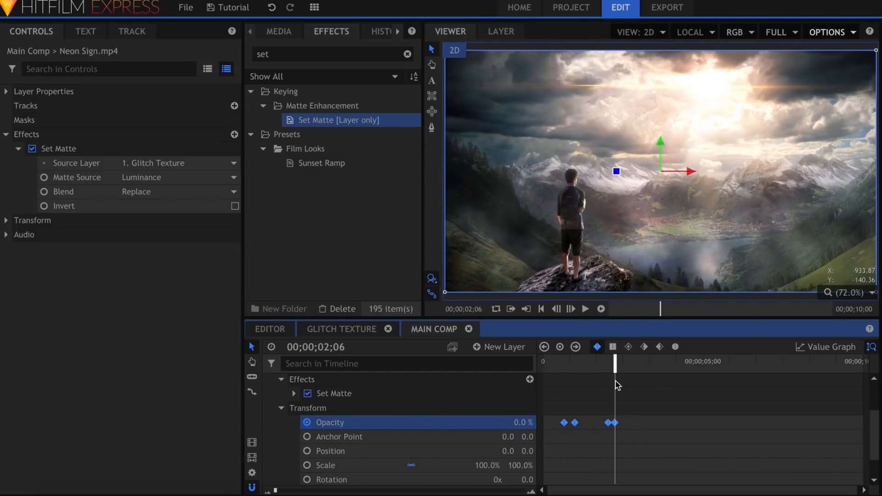
left_click(614, 348)
left_click(642, 414)
key("Home")
key("space")
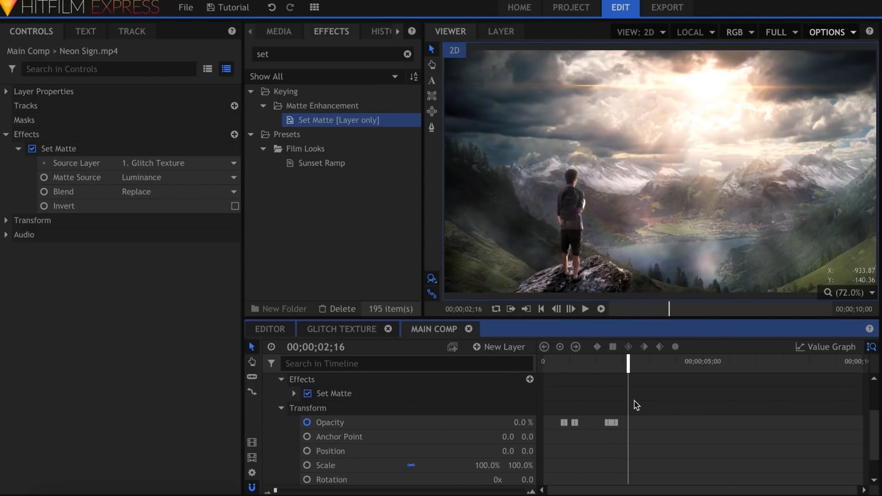
left_click_drag(603, 366, 586, 369)
Open the Glitch Texture composite and show the Fractal Noise Axis Scale settings of New Plane 1.
left_click(341, 330)
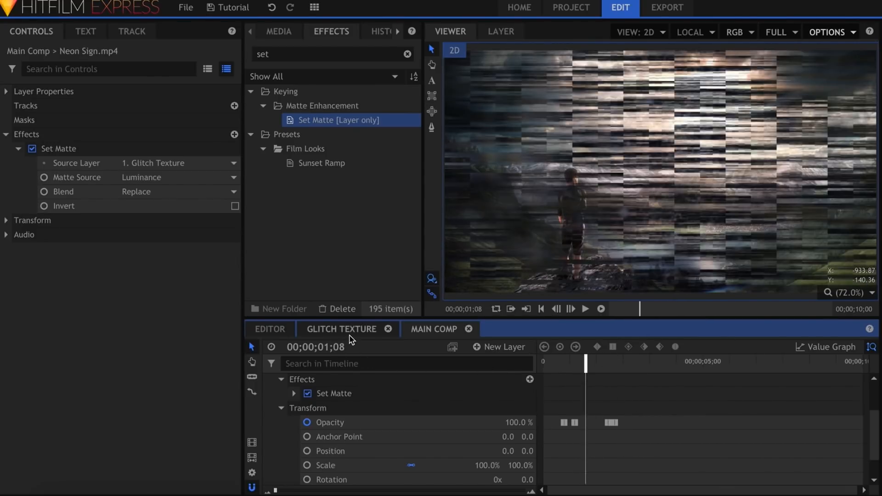
scroll(317, 377, "up", 5)
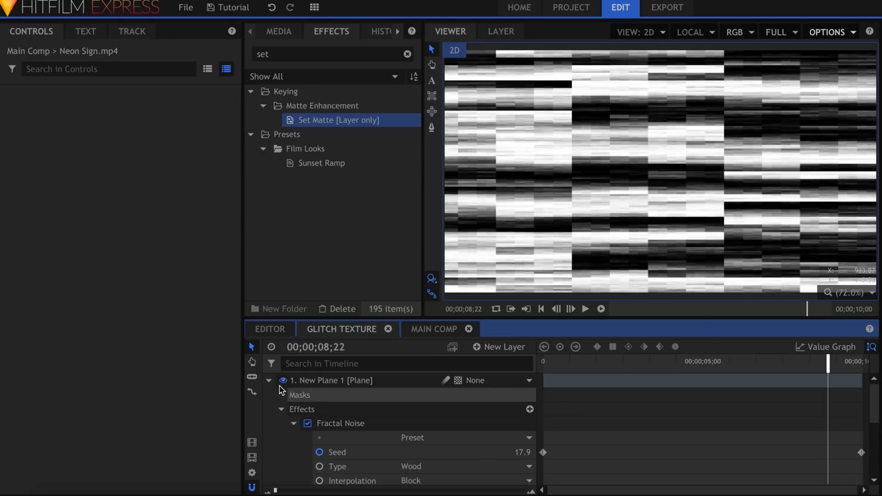
left_click(269, 381)
left_click(318, 381)
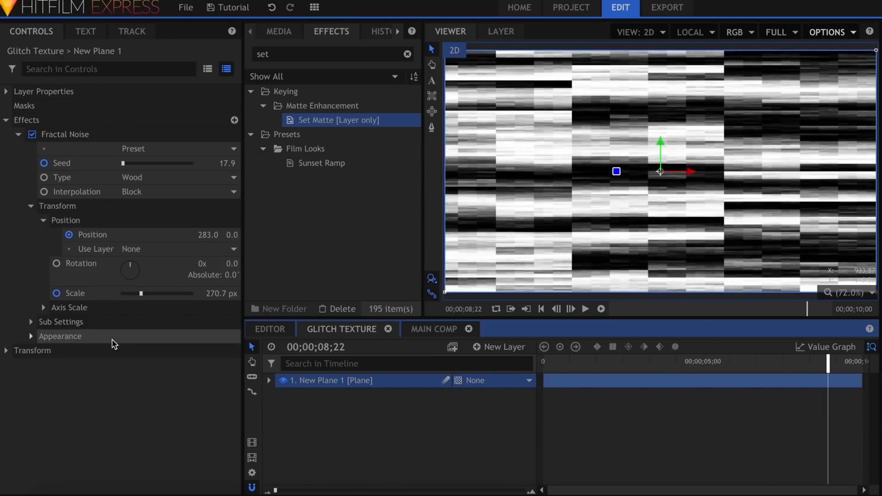
left_click(43, 308)
Try other Axis Scale X and Y values on New Plane 1's Fractal Noise and undo the X change.
left_click_drag(204, 318, 159, 318)
key("ctrl+z")
mouse_move(214, 335)
left_mouse_down()
mouse_move(248, 335)
mouse_move(216, 335)
left_mouse_up()
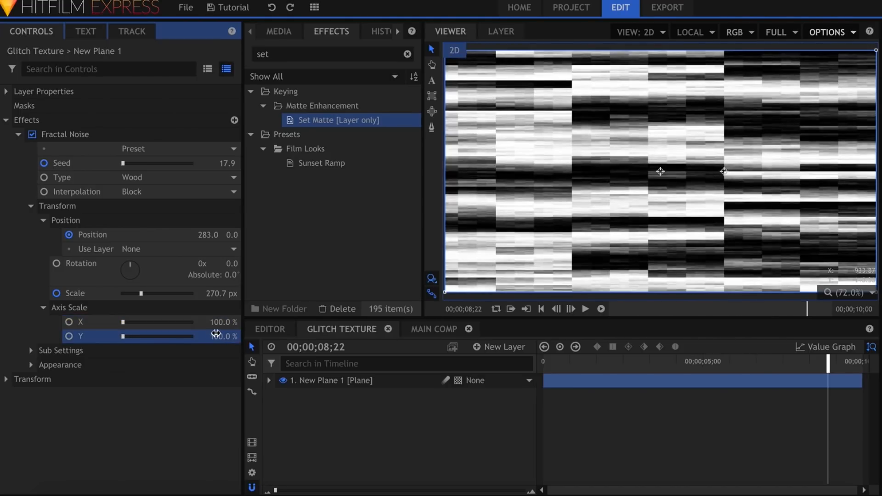
Enable keyframing for the Fractal Noise Axis Scale X and Y at the start of the timeline.
key("Home")
left_click(77, 327)
left_click(69, 323)
left_click(90, 327)
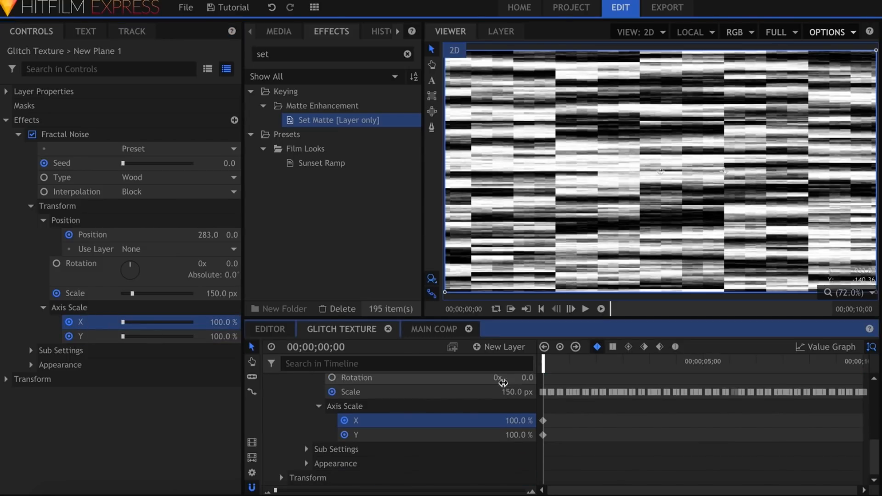
Keyframe varying Axis Scale X and Y values, repeat the keyframe pattern to the end of the timeline, and select all these keyframes.
key("space")
left_click_drag(516, 421, 436, 422)
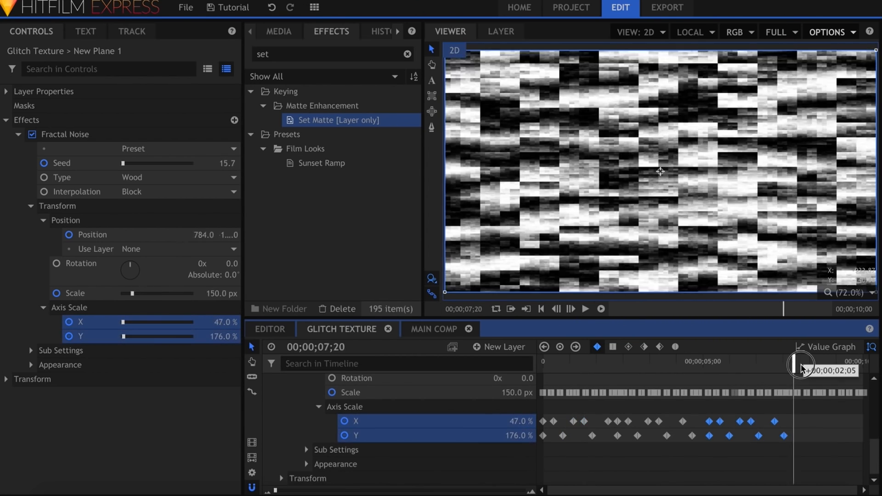
key("space")
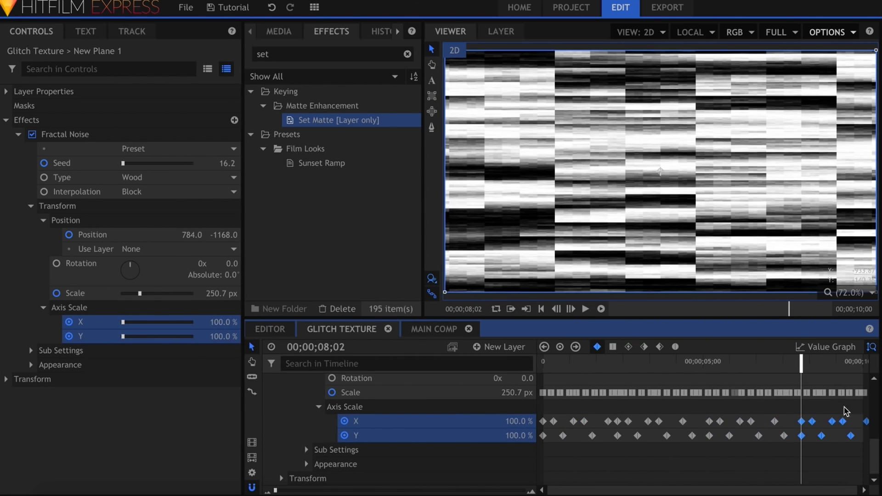
left_click(860, 411)
left_click_drag(859, 413, 492, 479)
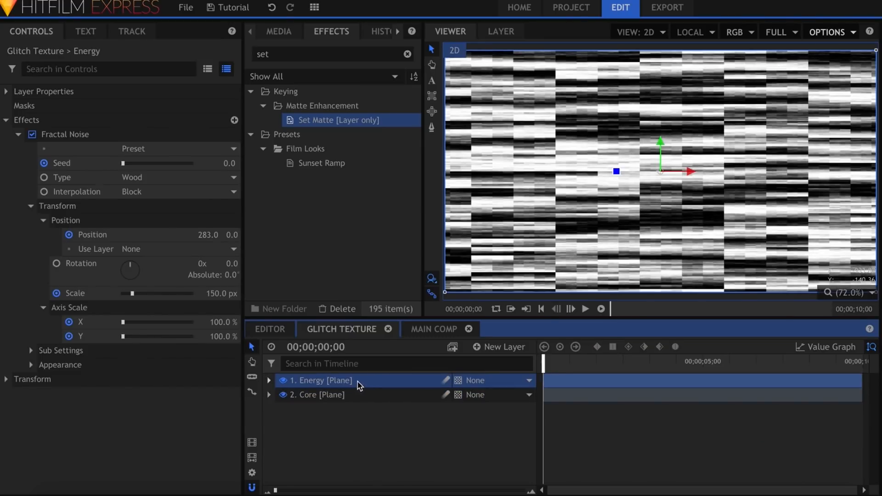
Set the Energy layer's Fractal Noise type to Energy and its blend mode to Screen.
left_click(179, 178)
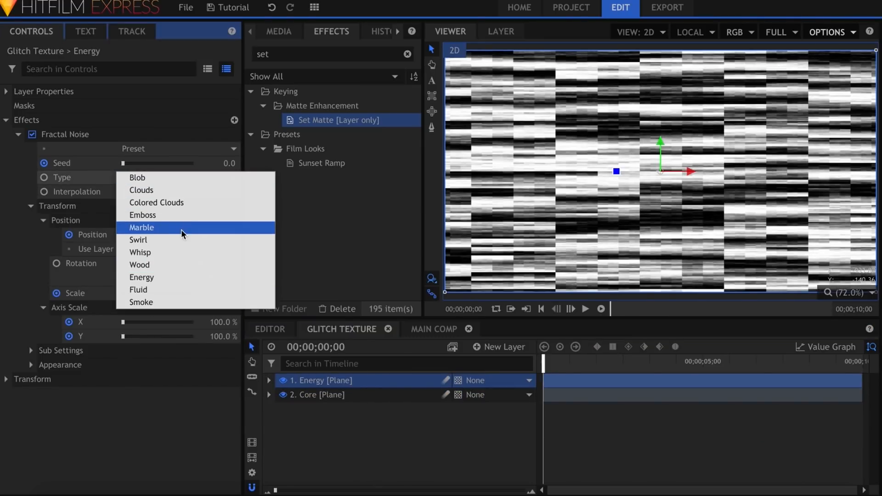
left_click(175, 277)
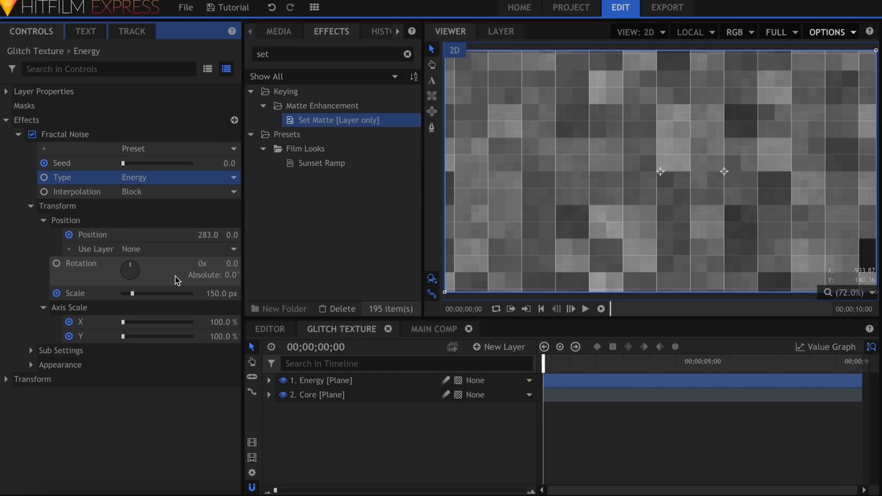
right_click(347, 381)
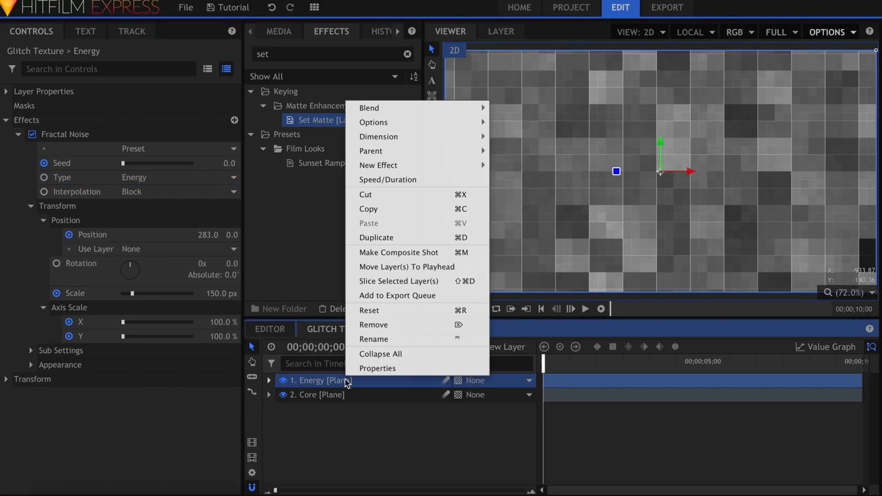
mouse_move(453, 112)
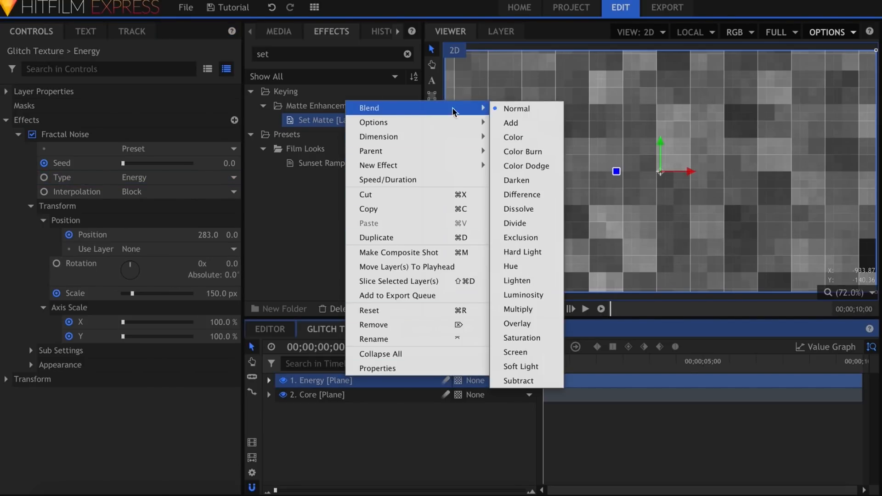
left_click(534, 356)
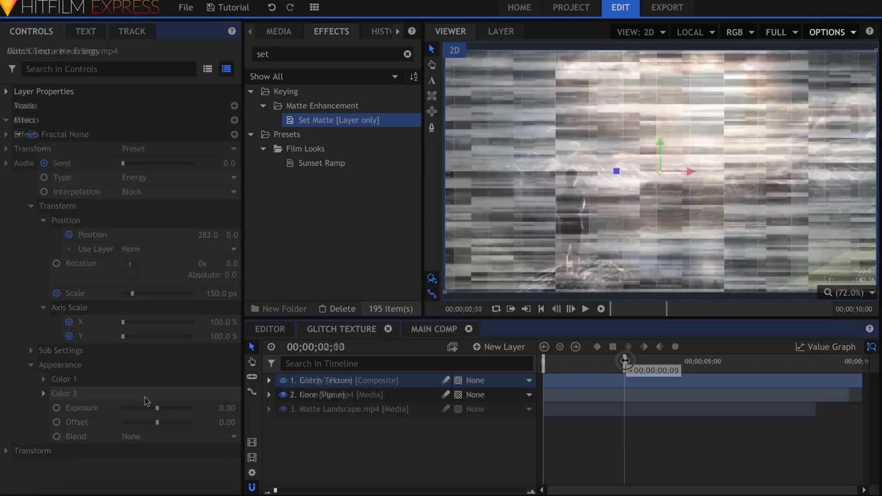
Add a Grade layer on top of Main Comp and duplicate it twice to get three grade layers.
left_click_drag(621, 361, 543, 363)
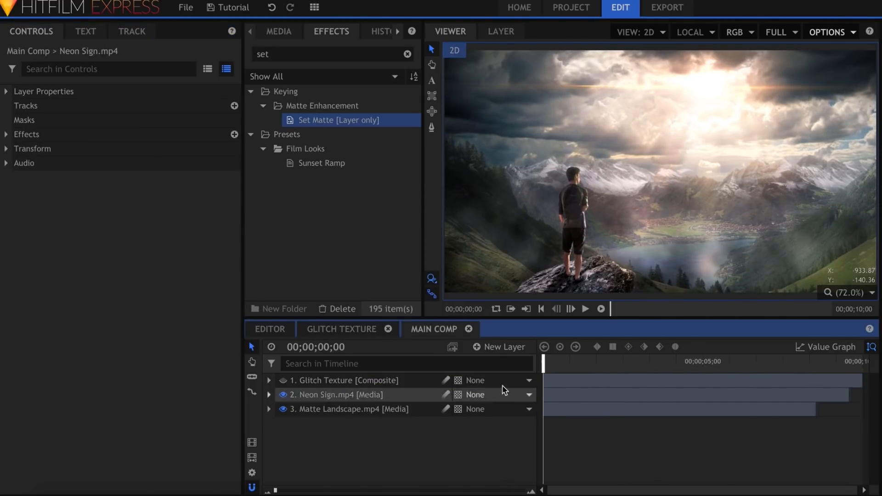
left_click(510, 348)
left_click(497, 390)
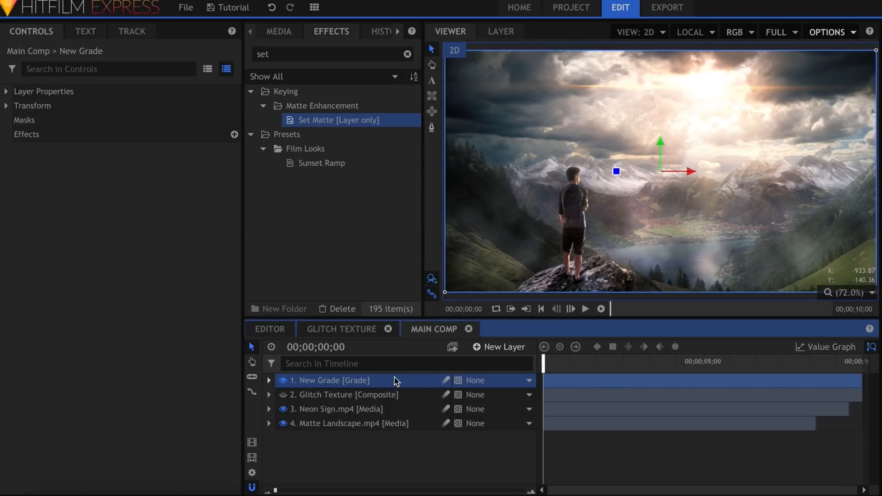
key("ctrl+d")
key("ctrl+d")
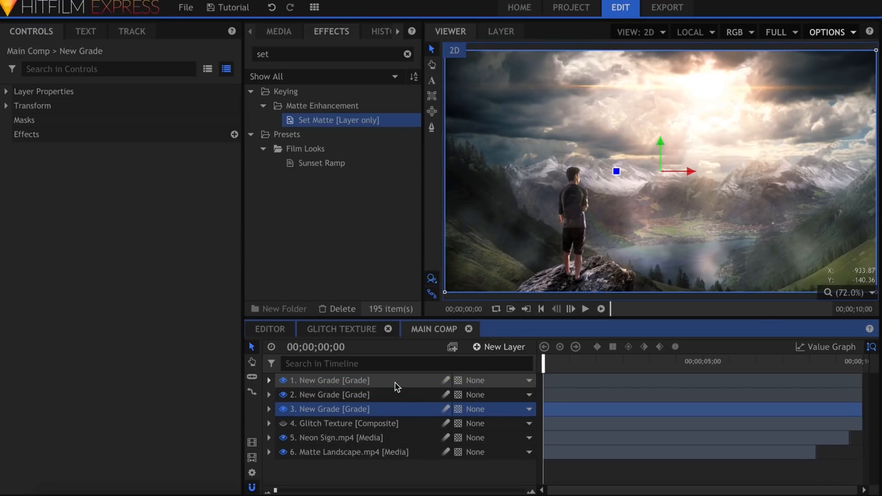
Rename the three grade layers Red, Green and Blue, in order from the uppermost one down.
left_click(396, 383)
double_click(396, 383)
type("Red")
key("Return")
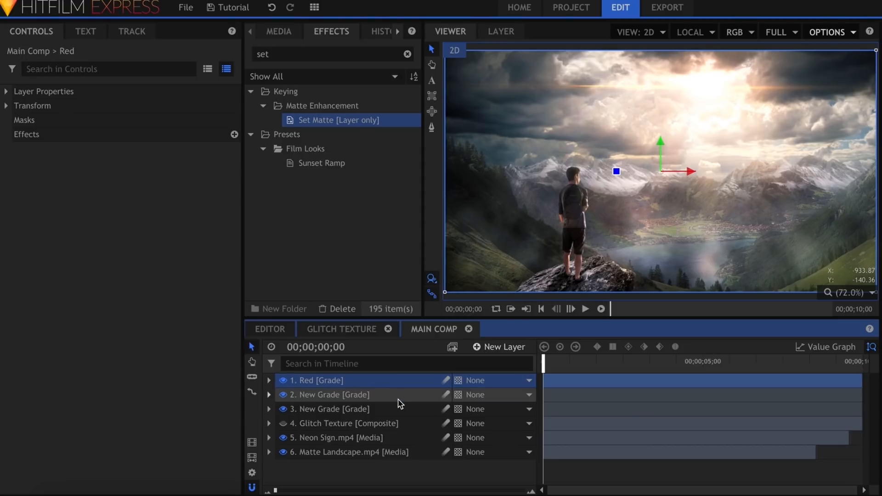
double_click(399, 396)
type("Green")
key("Return")
left_click(390, 409)
double_click(389, 410)
type("Blue")
key("Return")
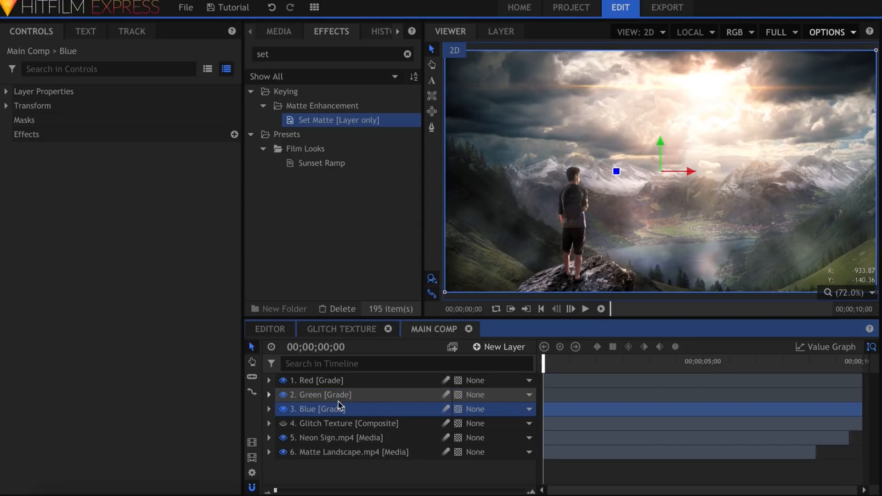
Hide the Green and Blue grade layers and apply the Tint effect to the Red layer.
left_click(284, 395)
left_click(284, 409)
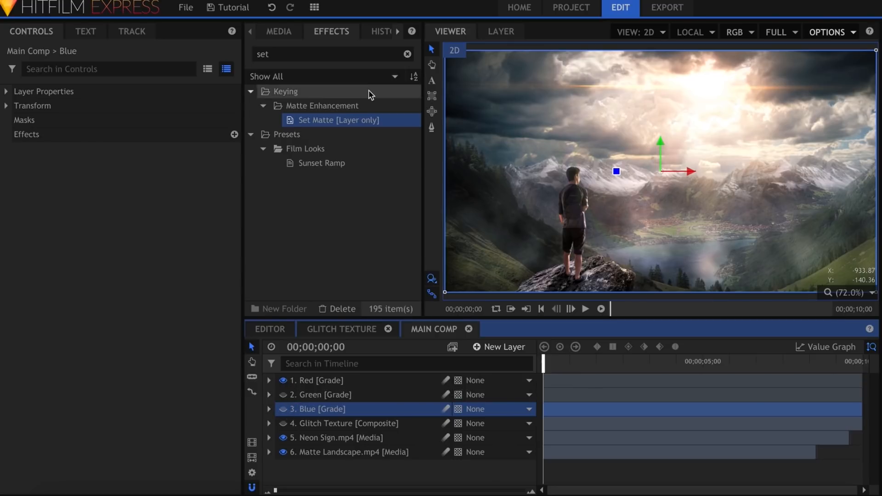
left_click(366, 56)
type("tint")
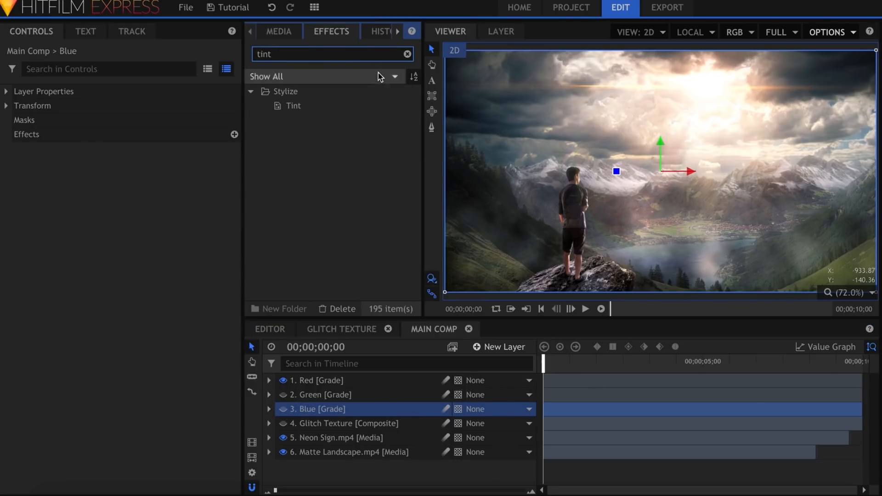
left_click_drag(368, 299, 363, 382)
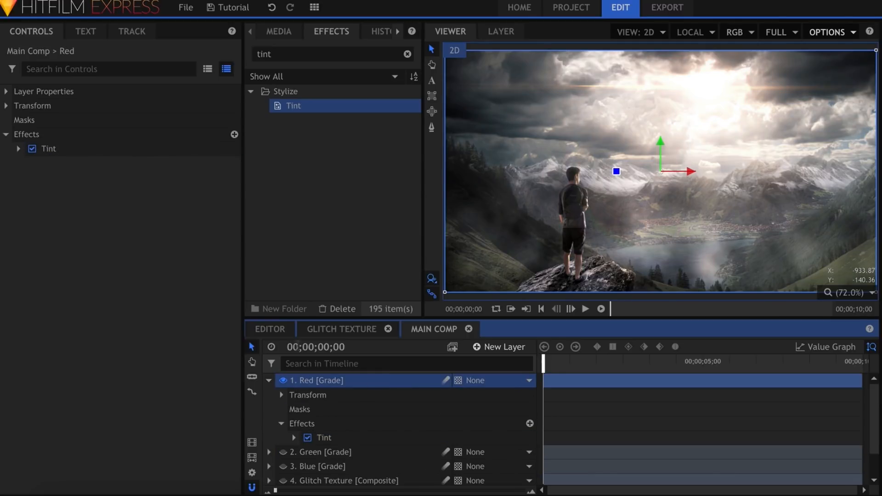
Set the Red layer's Tint amount to 100% and map white to pure red (255, 0, 0).
left_click(18, 148)
left_click(225, 207)
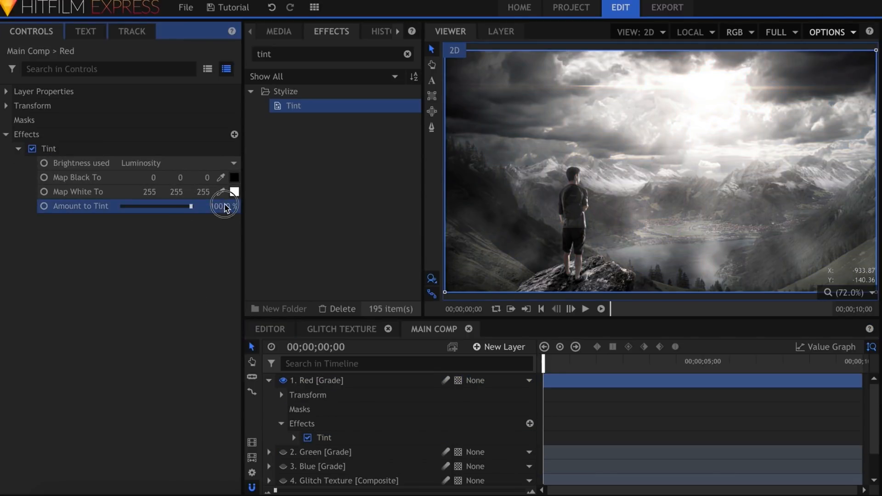
left_click(176, 192)
type("0")
key("Tab")
type("0")
key("Return")
Set the Red grade layer's blend mode to Lighten.
right_click(350, 381)
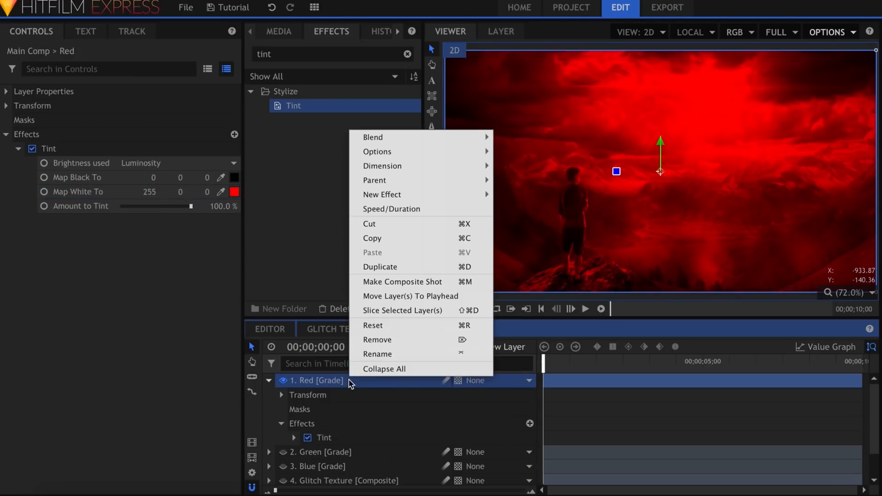
mouse_move(441, 137)
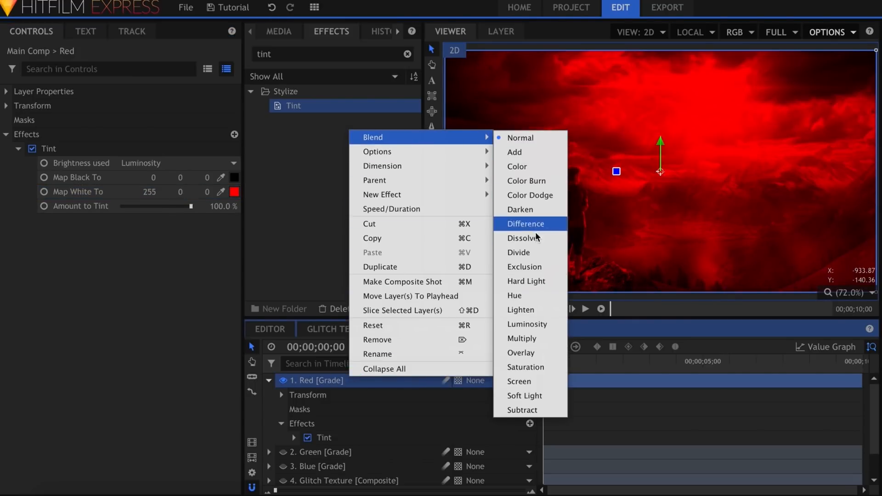
left_click(539, 312)
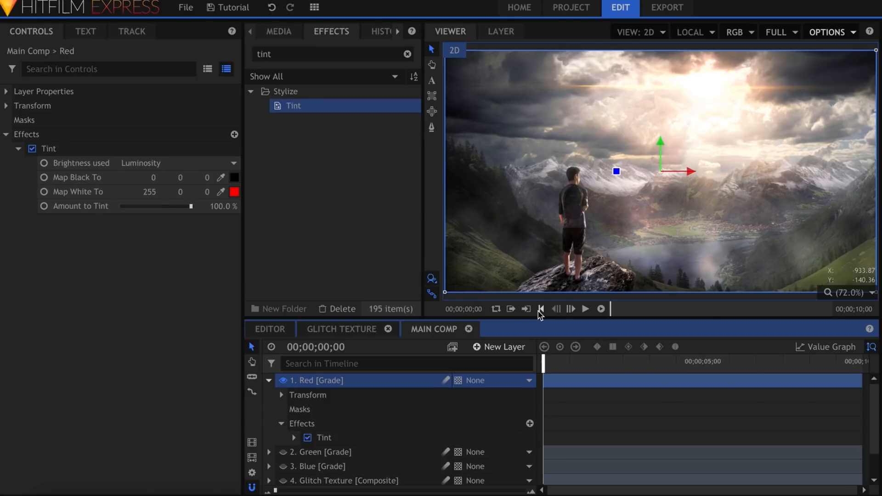
Find the Shake effect and add it to the Red layer below Tint.
left_click(407, 57)
type("shake")
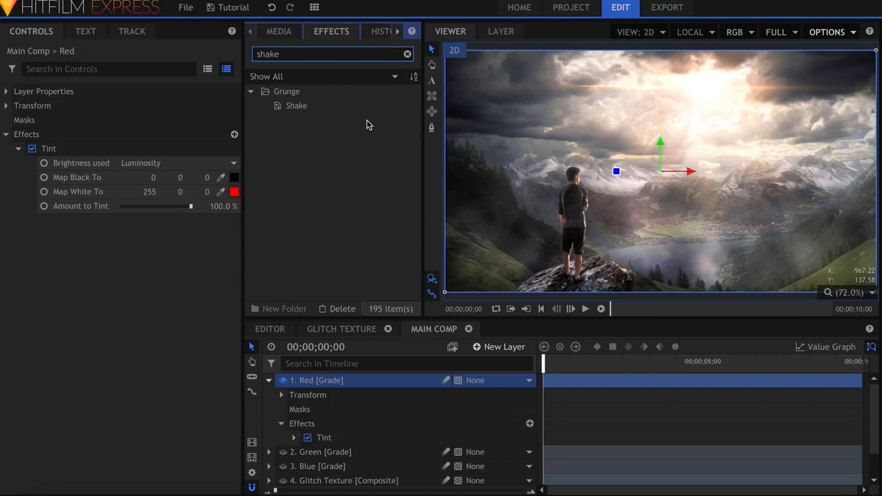
left_click_drag(321, 106, 222, 178)
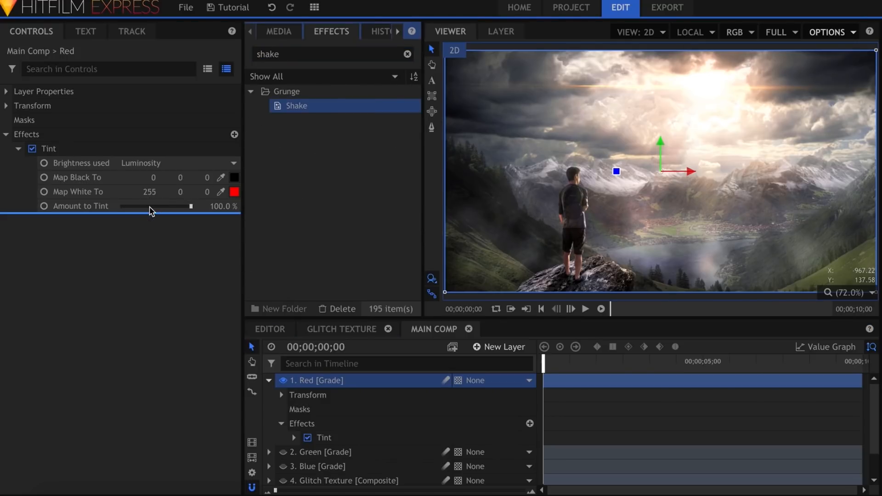
left_click_drag(160, 220, 160, 220)
Preview the Shake effect up close around the standing man, and scale the view back to fit.
scroll(642, 231, "up", 5)
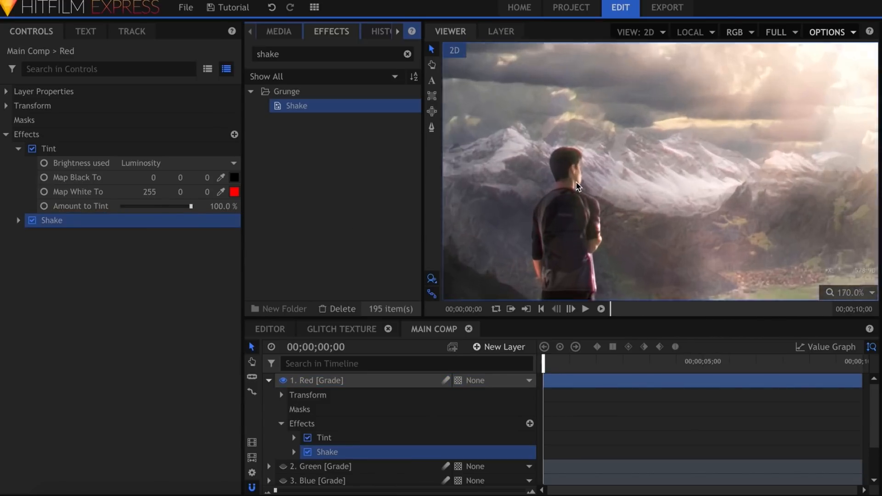
key("space")
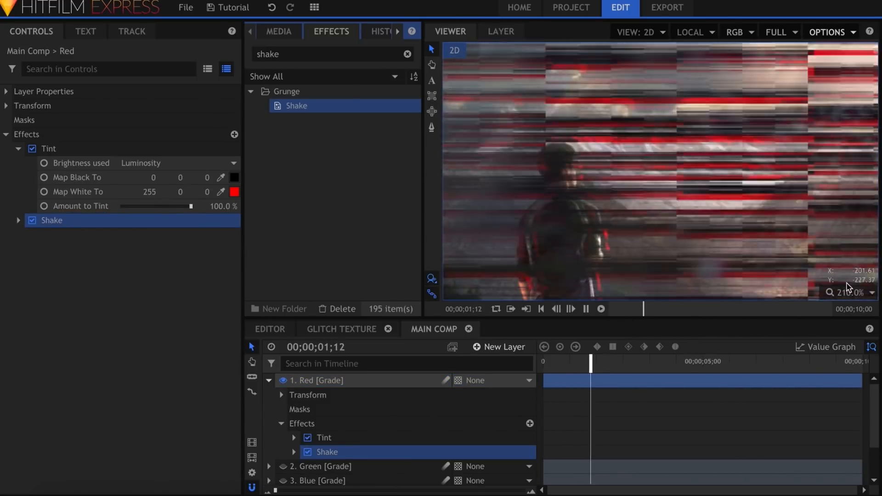
key("space")
left_click(850, 294)
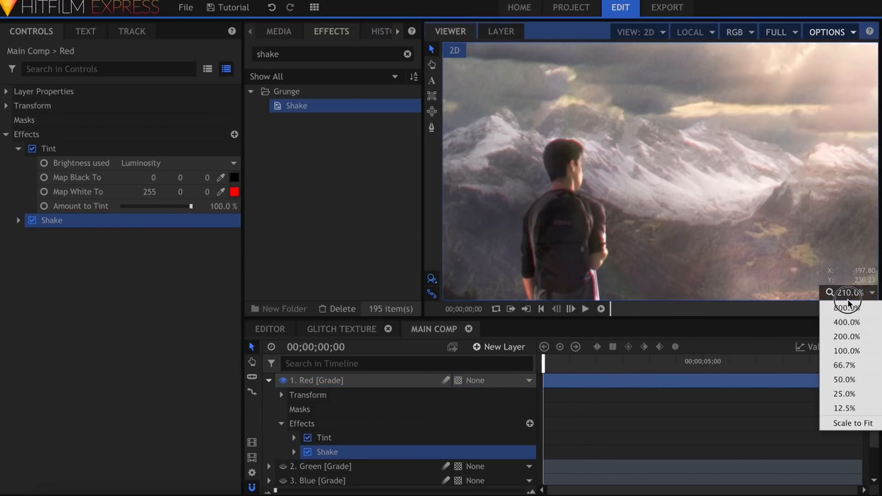
left_click(853, 423)
Set the Red layer's Y Shake and Tilt Shake to 0.00 in the Shake effect's individual controls.
left_click(18, 148)
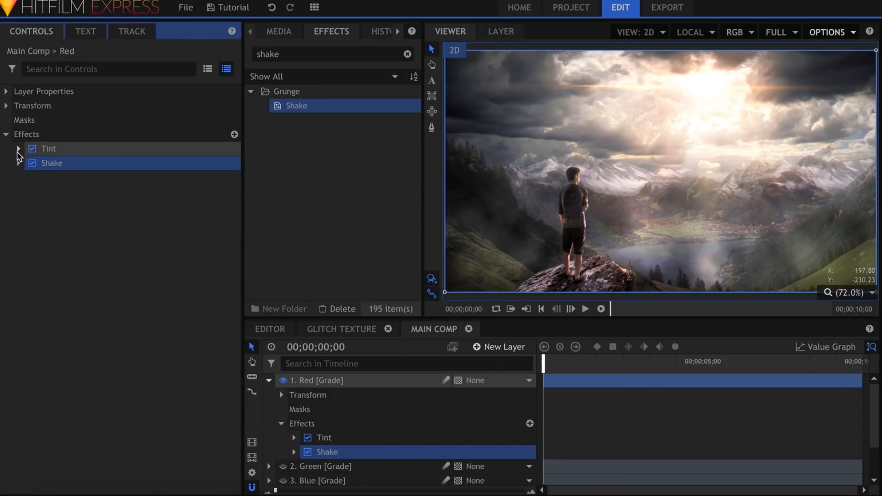
left_click(19, 163)
left_click(31, 248)
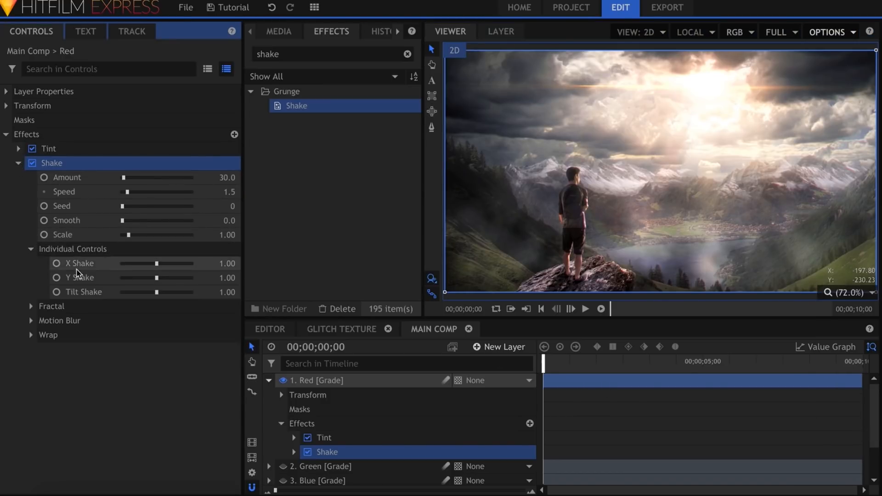
left_click_drag(138, 281, 111, 289)
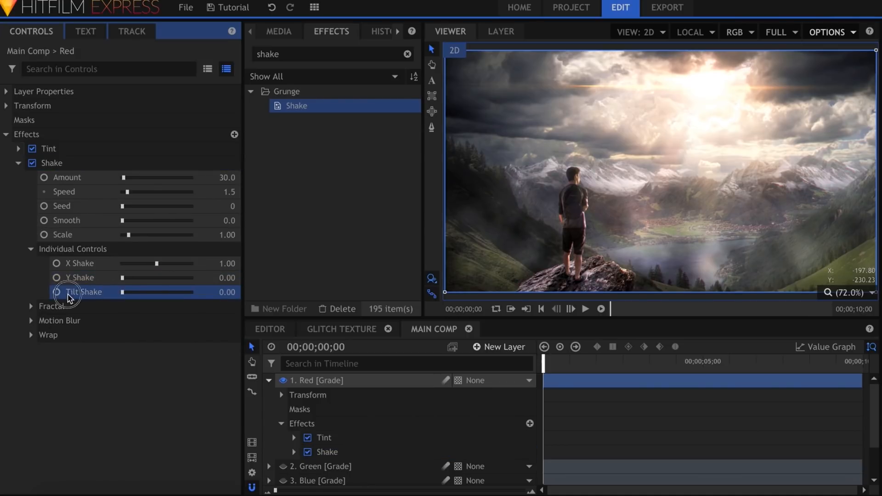
Play back the Red layer's horizontal-only shake in close-up, and scale the view back to fit.
scroll(571, 229, "up", 6)
key("space")
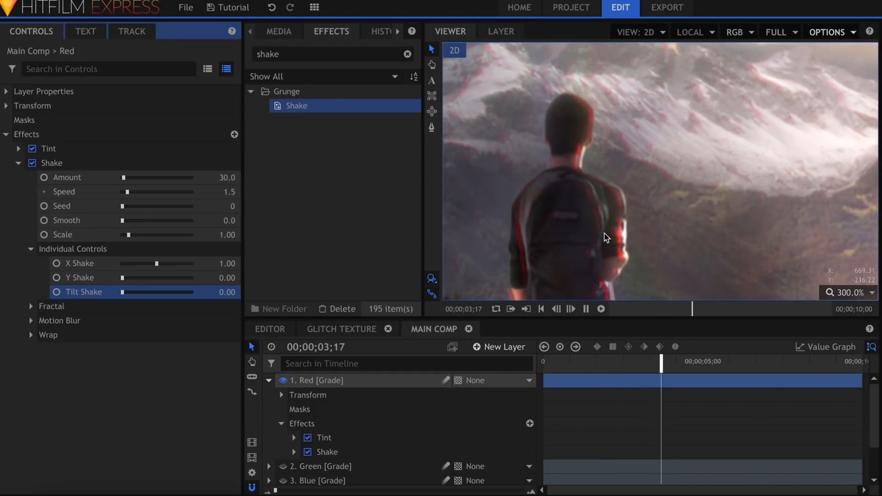
key("space")
left_click(850, 294)
left_click(853, 421)
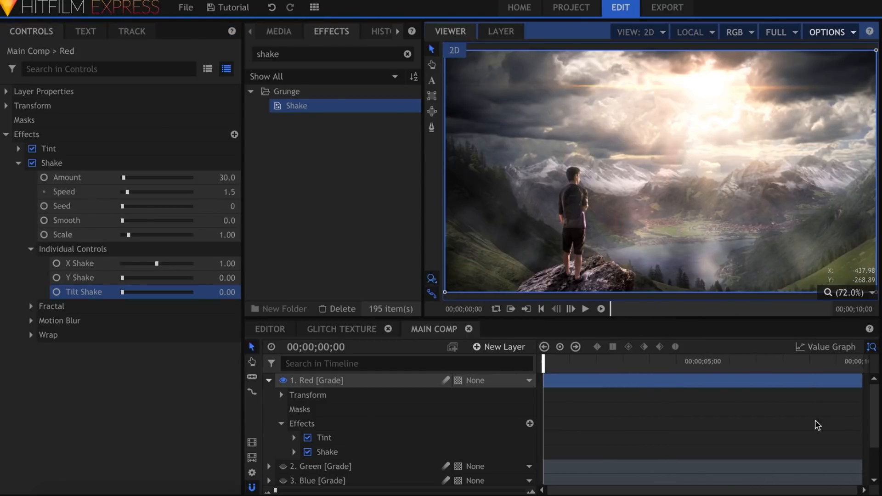
Copy the Red layer's Tint and Shake effects to the Green layer, hiding Red and showing Green.
left_click(48, 149)
left_click(61, 165, "shift")
right_click(62, 165)
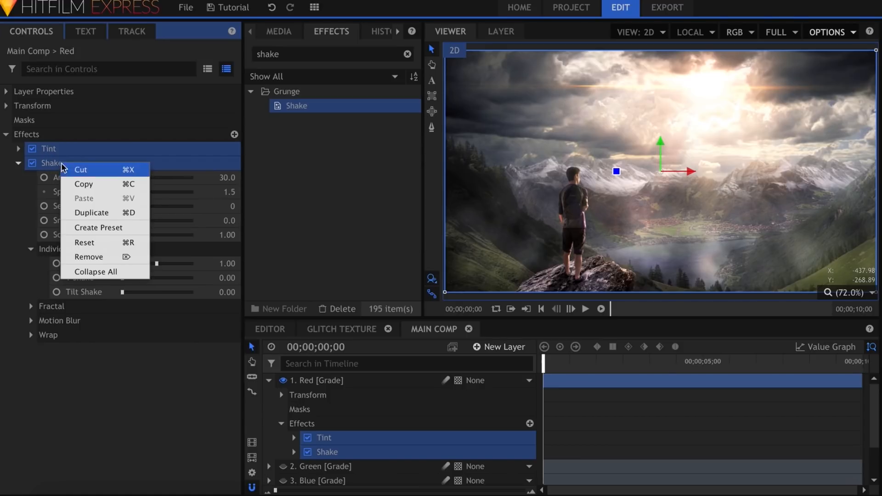
left_click(75, 185)
left_click(269, 381)
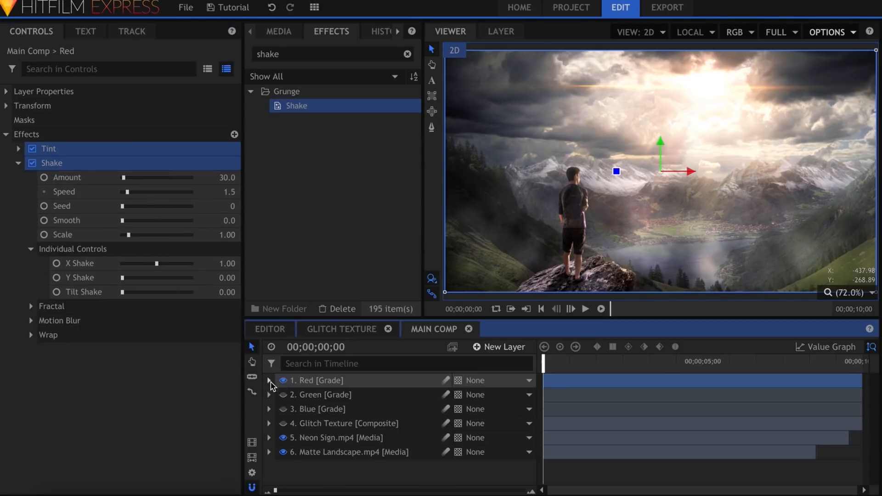
right_click(305, 396)
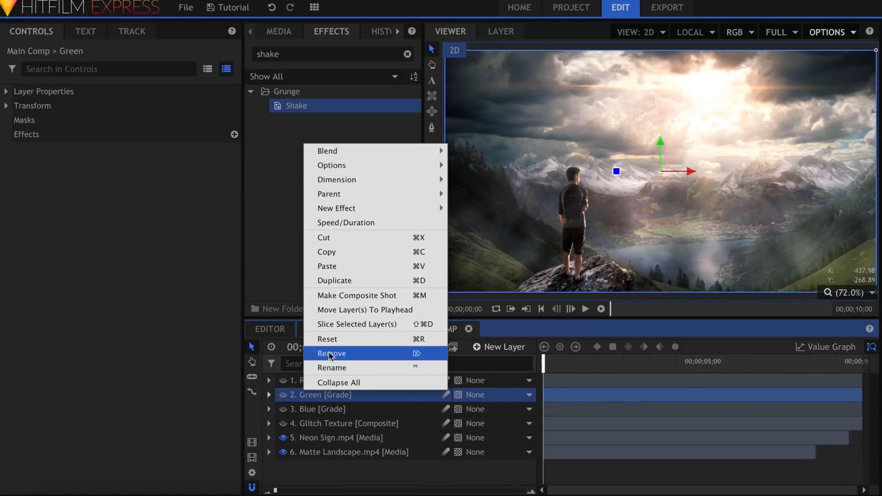
left_click(339, 269)
left_click(284, 395)
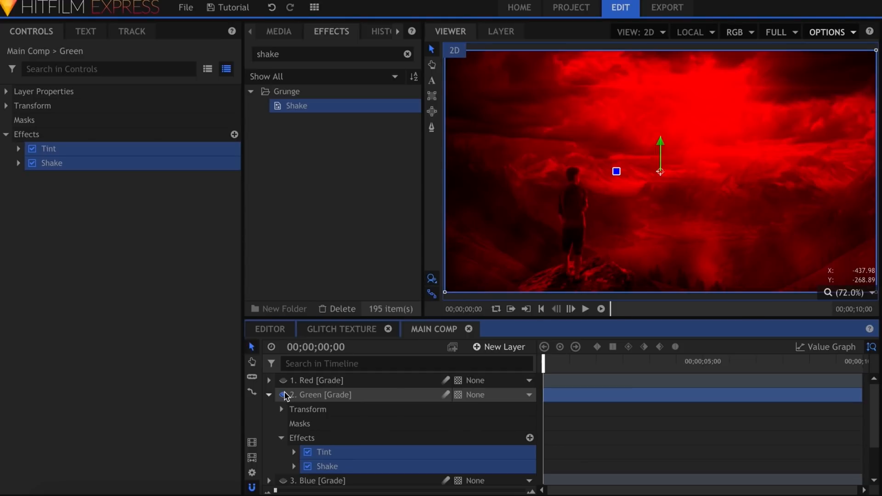
Set the Green layer's Tint to map white to pure green (0, 255, 0).
left_click(18, 148)
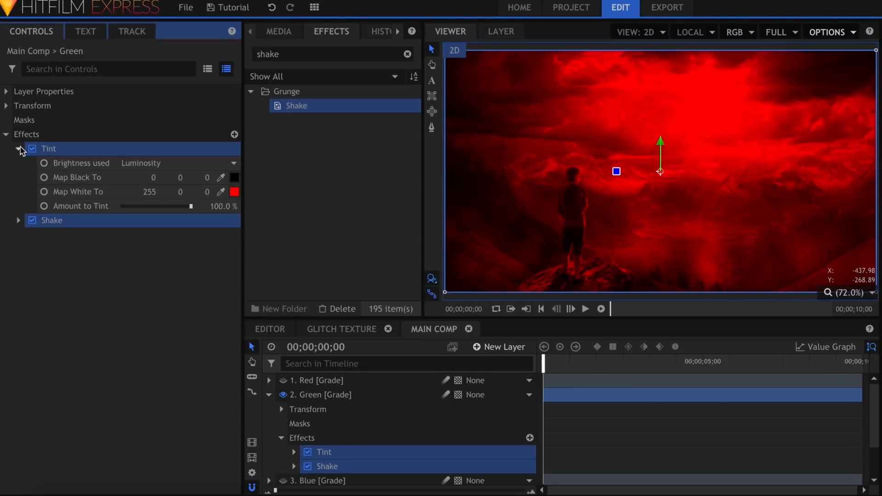
left_click(143, 194)
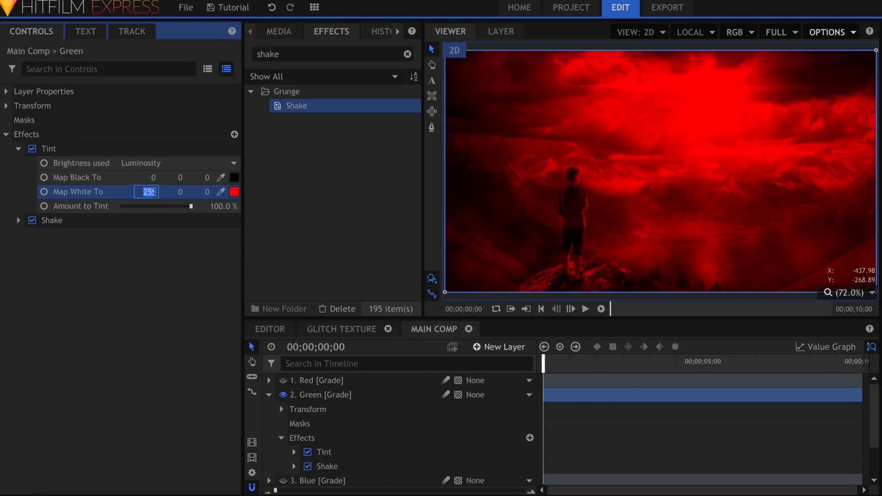
type("0")
key("Tab")
type("255")
key("Return")
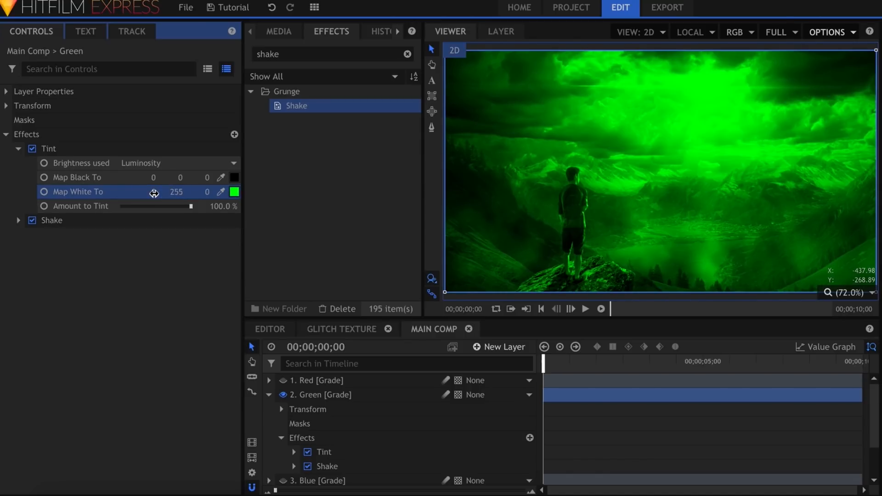
Set the Green layer's Shake seed to 1,000 and its blend mode to Lighten.
left_click(18, 221)
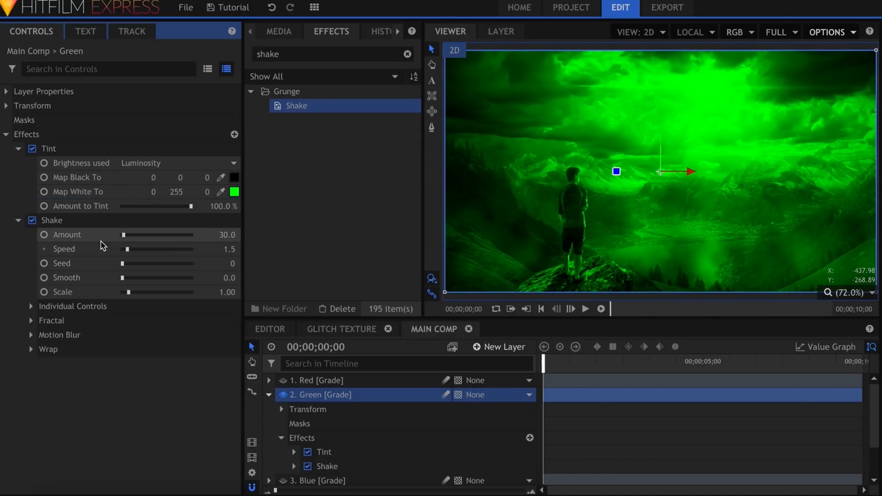
left_click(129, 264)
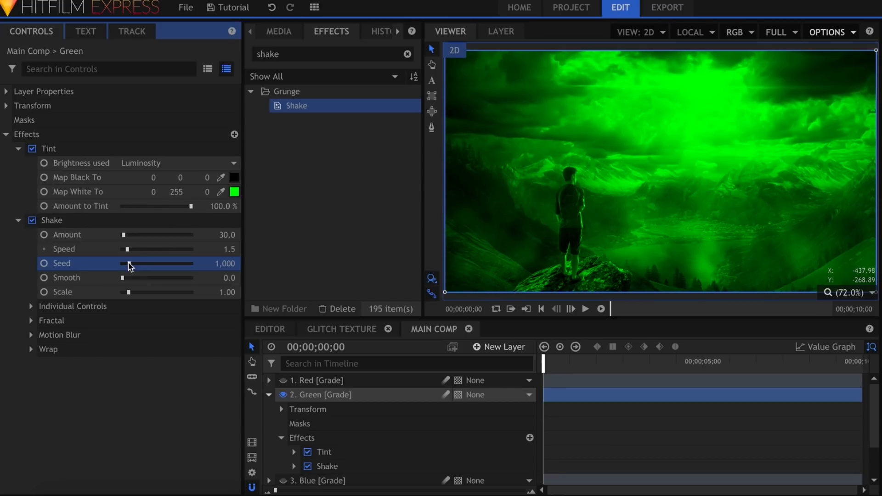
right_click(325, 395)
mouse_move(399, 173)
mouse_move(463, 152)
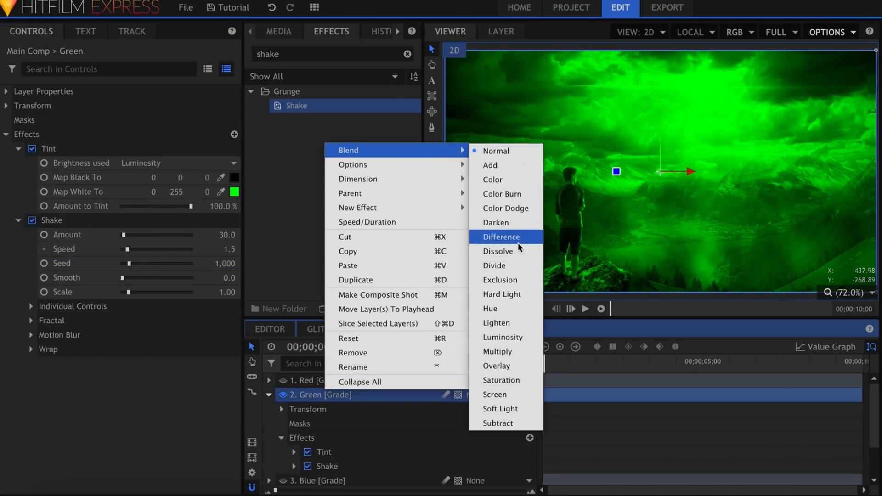
left_click(517, 325)
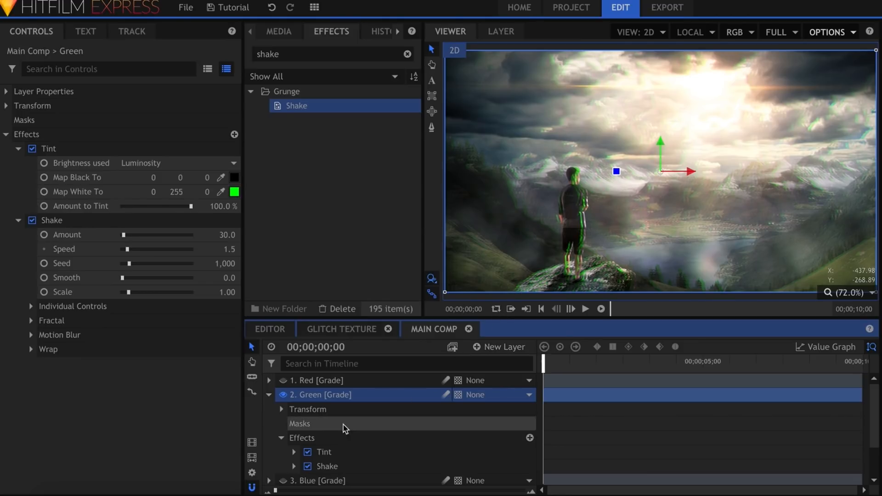
Show the Blue grade layer instead of Green and paste the copied Tint and Shake effects onto it.
left_click(270, 395)
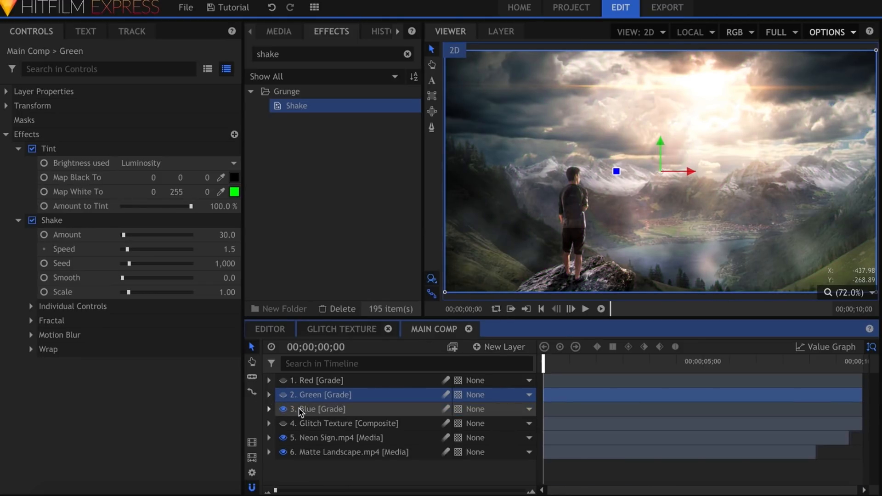
left_click(309, 408)
right_click(37, 135)
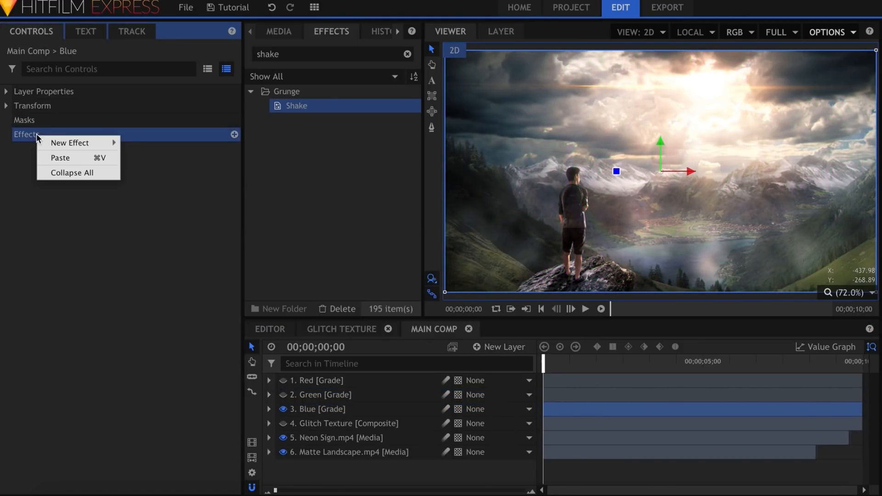
left_click(54, 158)
Set the Blue layer's Tint to map white to pure blue (0, 0, 255).
left_click(19, 149)
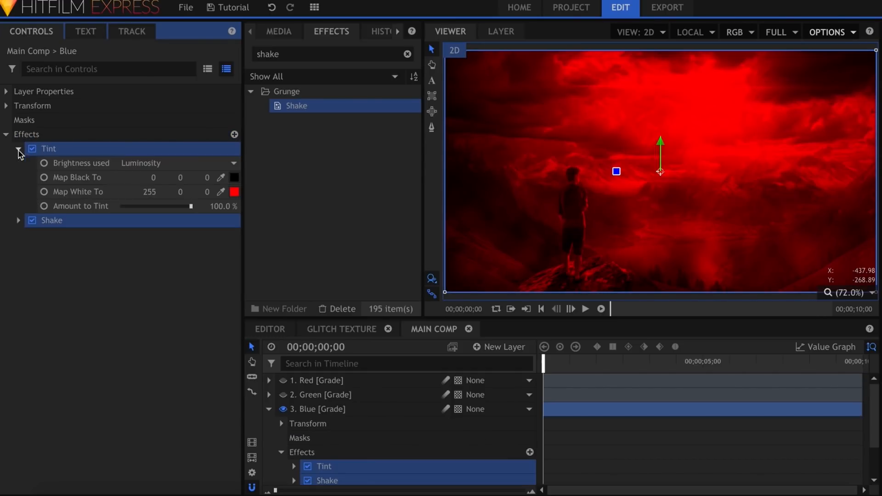
key("Tab")
key("Tab")
type("255")
key("Return")
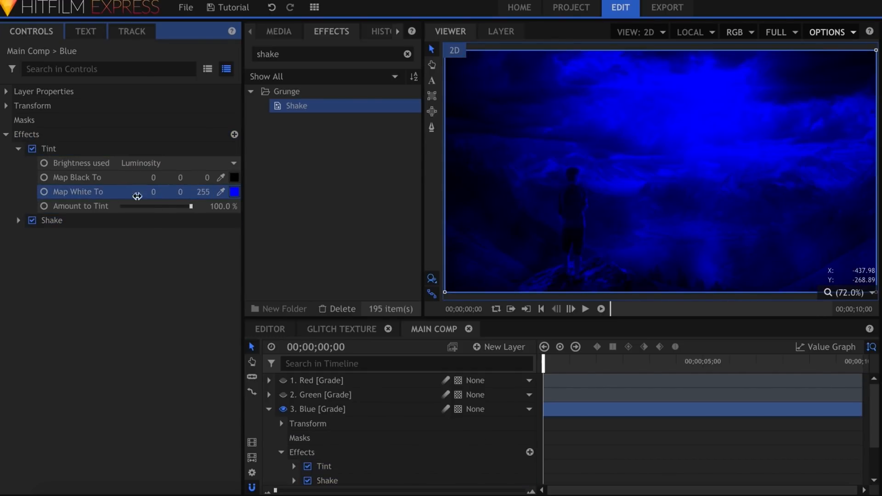
Set the Blue layer's blend mode to Lighten and its Shake seed to 2,600.
right_click(324, 409)
mouse_move(390, 169)
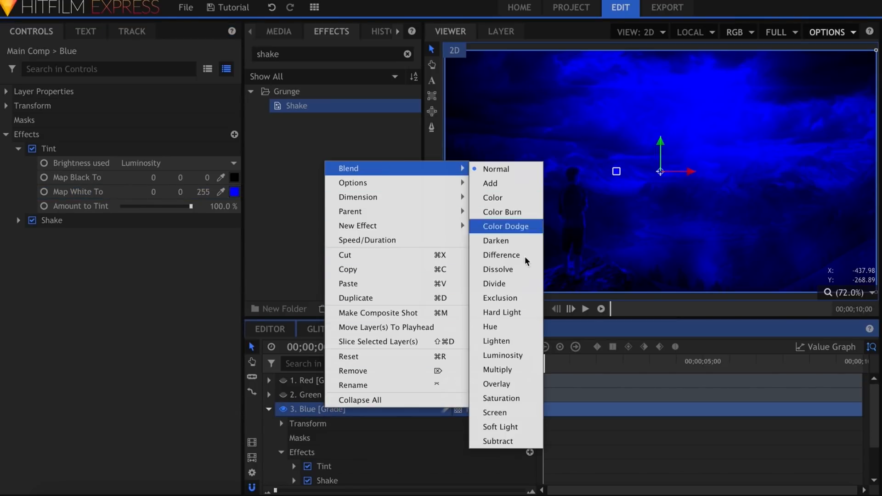
left_click(511, 343)
left_click(18, 220)
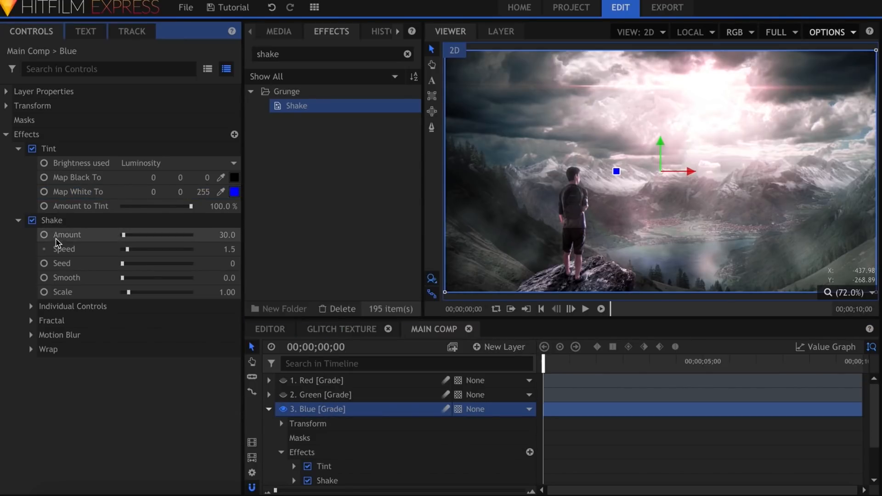
left_click(163, 393)
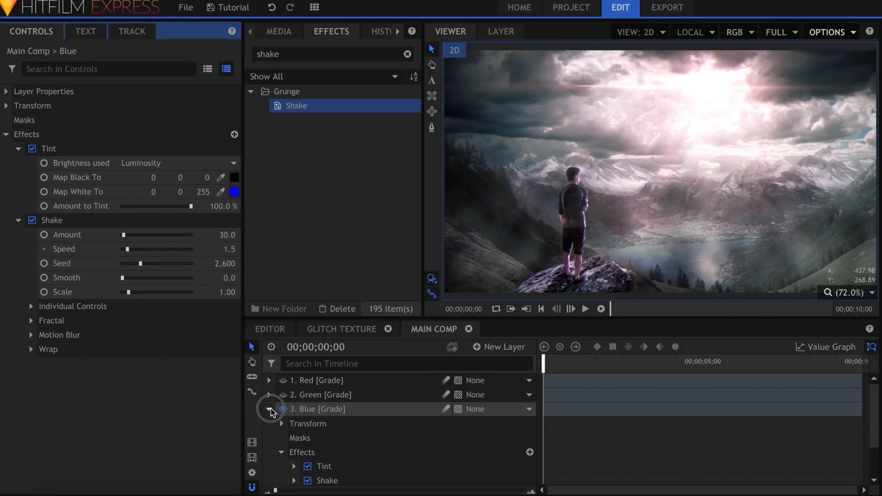
Make the Green and Red grade layers visible again alongside Blue.
left_click(269, 409)
left_click(283, 395)
left_click(283, 380)
Play back the combined red, green and blue shake in close-up, and return to the full view at the start.
scroll(574, 207, "up", 3)
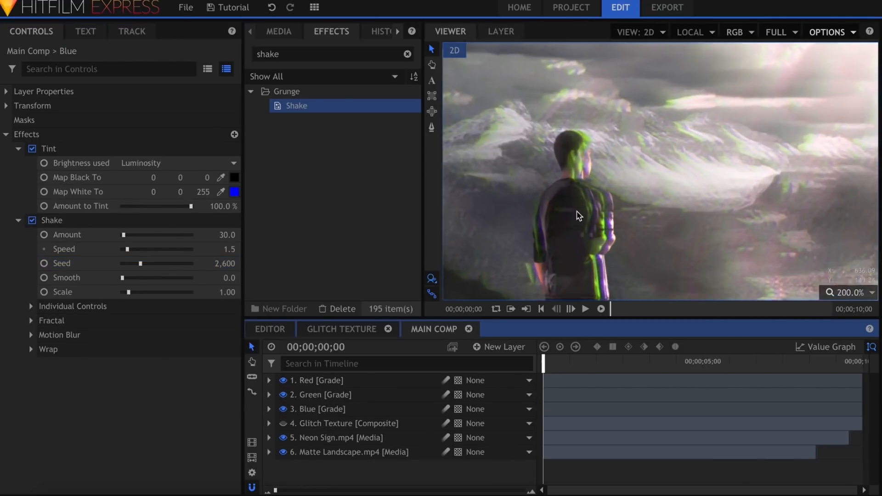
key("space")
scroll(583, 229, "up", 1)
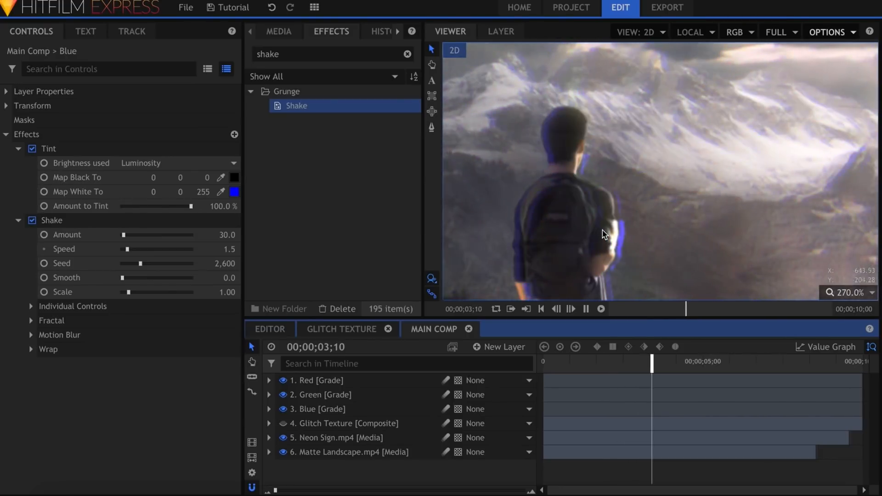
key("space")
left_click(848, 292)
left_click(851, 432)
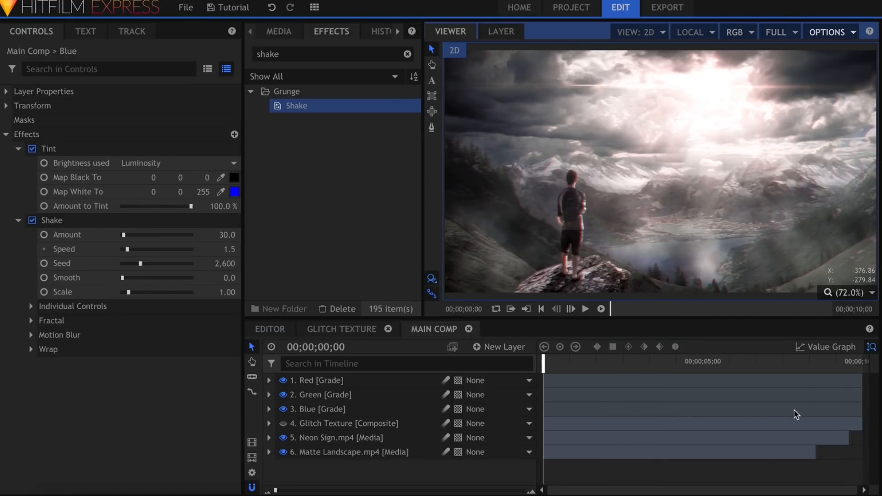
key("Home")
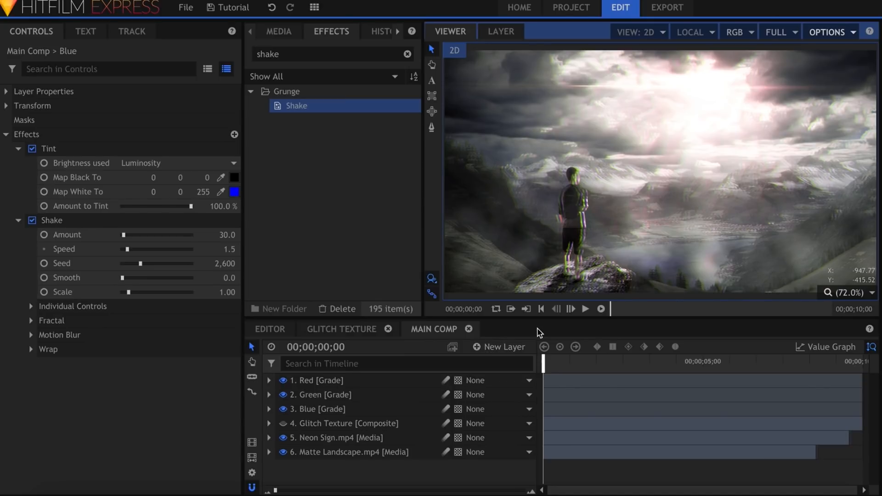
Add a new grade layer and place it between Neon Sign.mp4 and Matte Landscape.mp4.
left_click(499, 347)
left_click(502, 392)
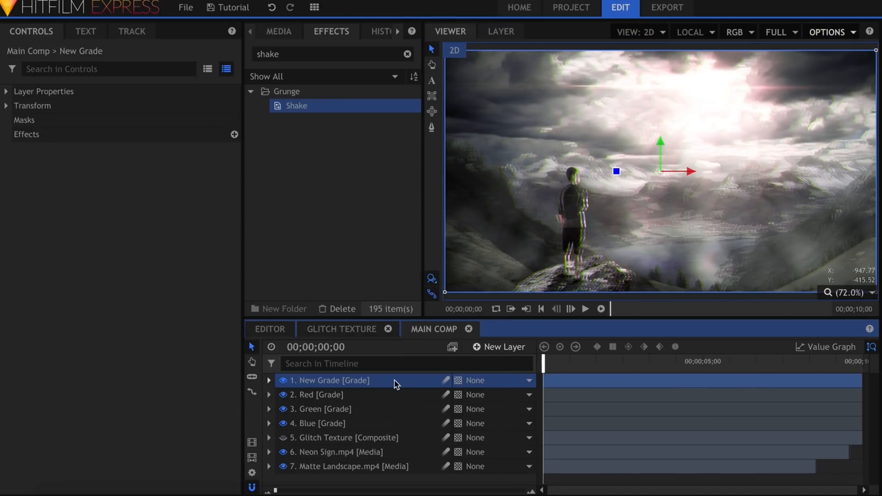
left_click_drag(391, 398, 380, 462)
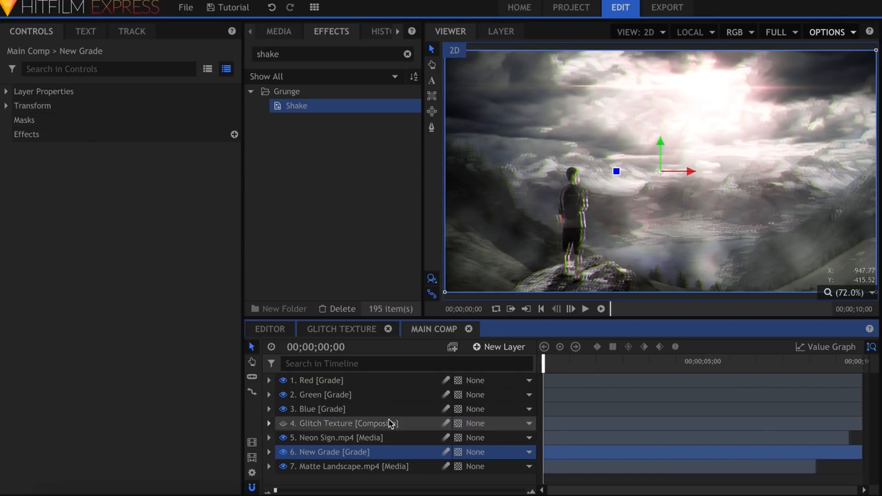
Find the Displacement effect, apply it to the new grade layer, and expand its settings.
left_click(356, 54)
type("displ")
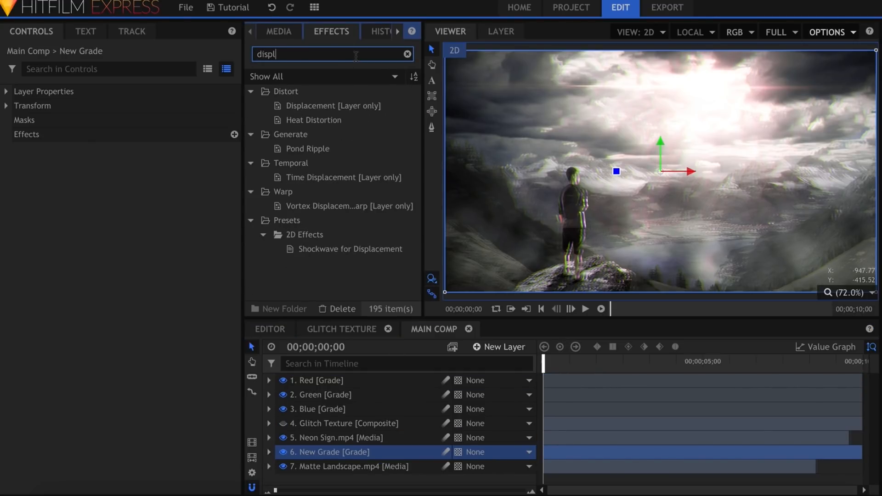
left_click_drag(350, 106, 380, 459)
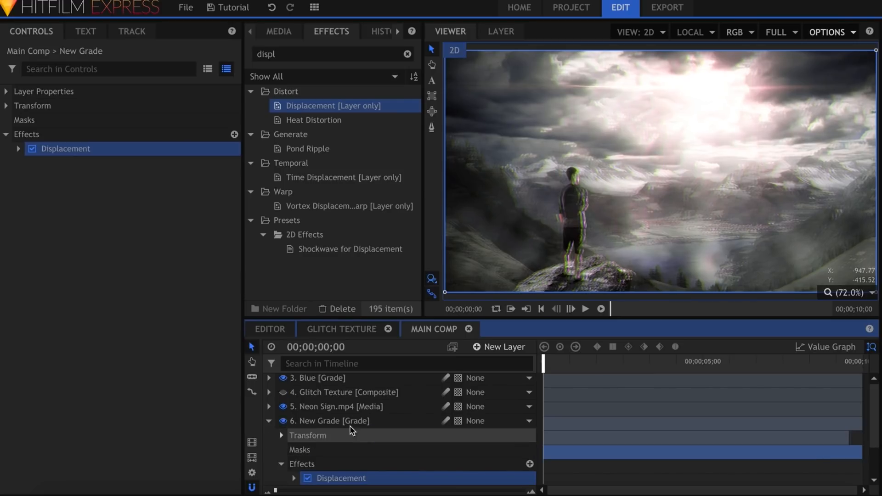
left_click(18, 149)
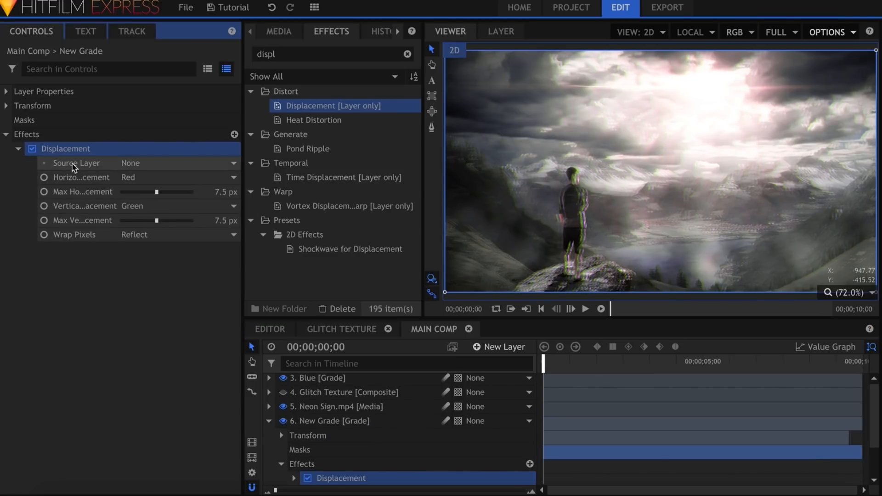
Configure Displacement with Glitch Texture as source layer, Luminance for horizontal and vertical displacement, and -81.9 px maximum horizontal displacement, and preview it.
left_click(162, 163)
left_click(167, 178)
left_click(159, 177)
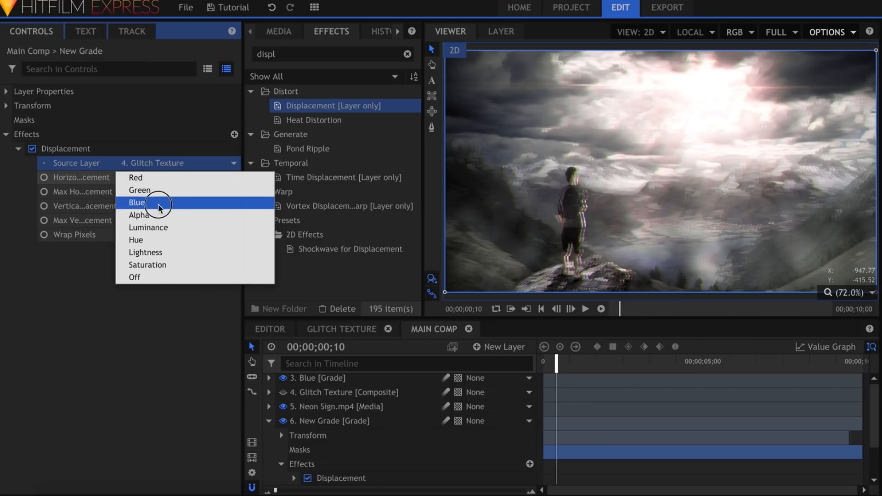
left_click(157, 225)
left_click(156, 206)
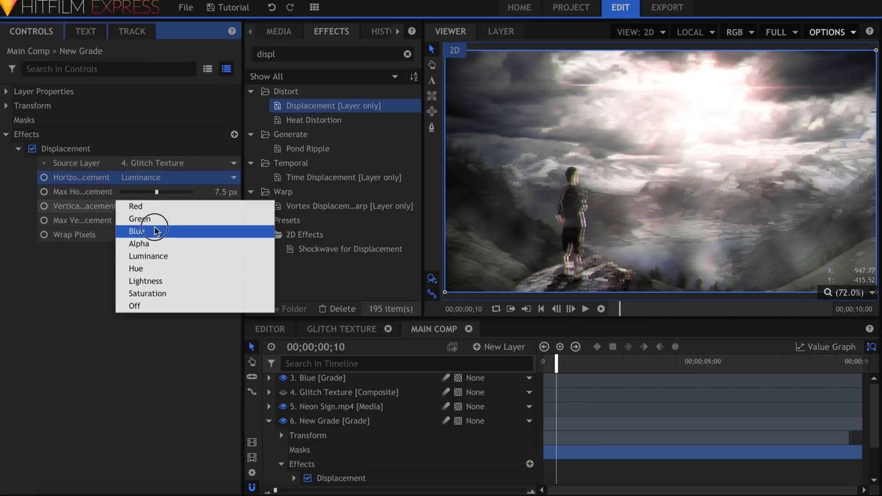
left_click(151, 256)
mouse_move(157, 192)
left_mouse_down()
mouse_move(173, 191)
mouse_move(154, 191)
left_mouse_up()
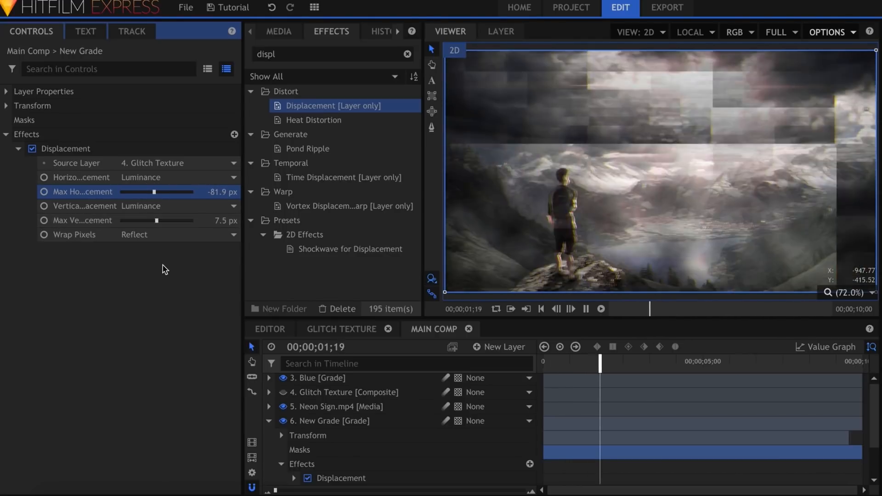
key("space")
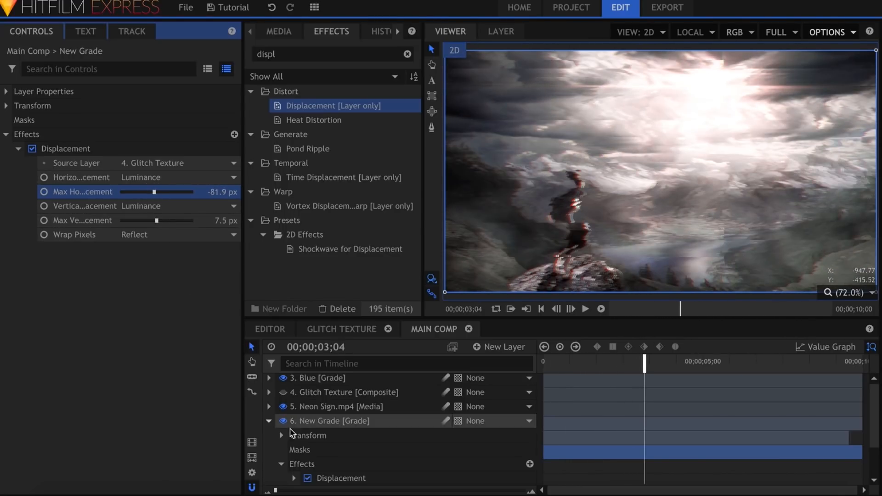
Copy all Opacity keyframes of the Neon Sign.mp4 layer and return to the start of the composition.
left_click(270, 422)
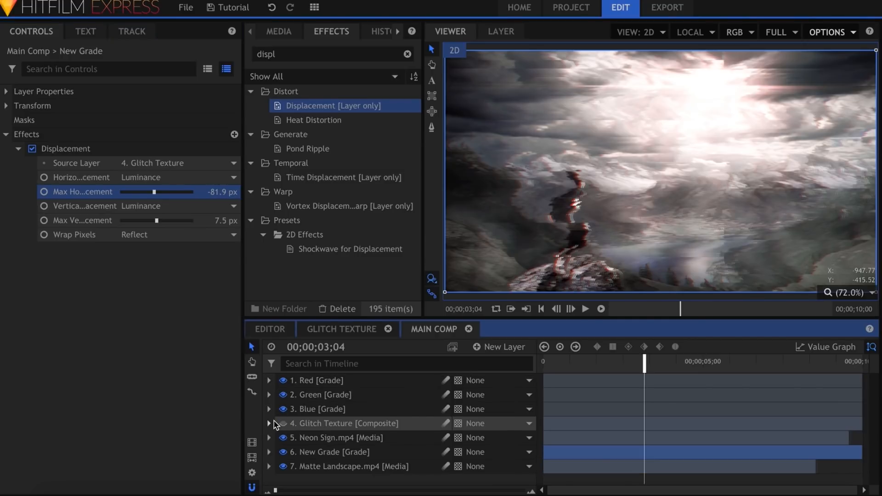
left_click(270, 438)
scroll(271, 438, "down", 1)
scroll(287, 442, "down", 1)
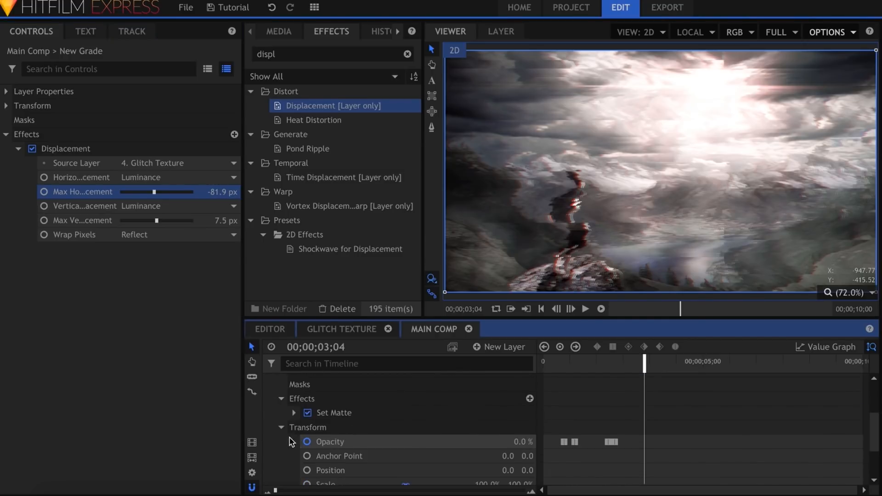
left_click(331, 439)
key("Home")
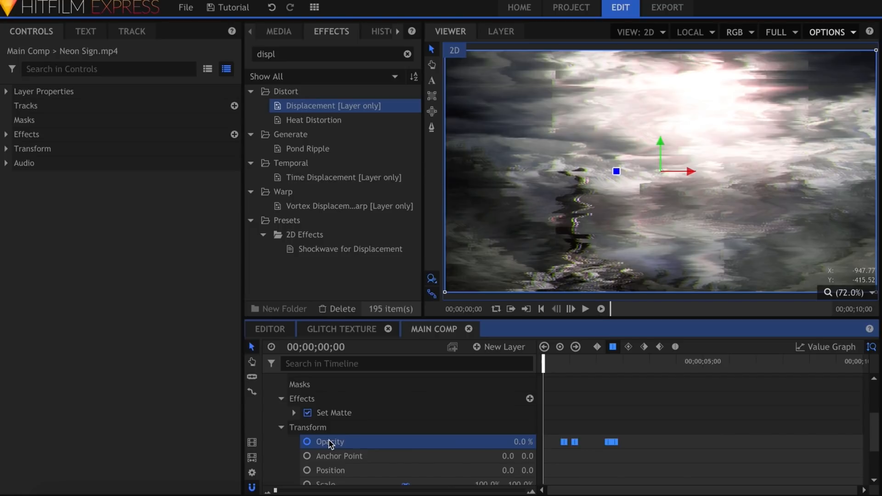
Paste the copied keyframes onto the Opacity of the New Grade layer at the composition's start.
scroll(329, 439, "up", 2)
left_click(269, 438)
left_click(269, 452)
scroll(275, 455, "down", 1)
left_click(281, 426)
left_click(340, 440)
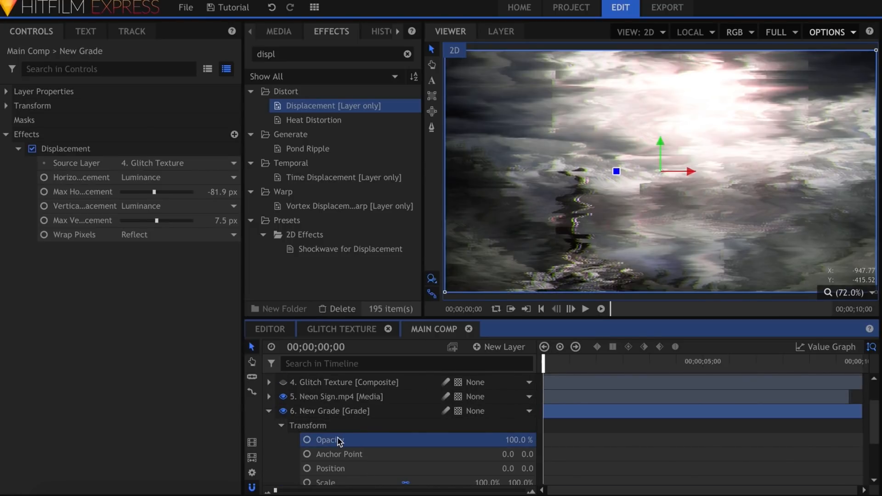
left_click(595, 457)
Trim the beginnings of the Red, Green and Blue grade layers so they start shortly after the composition's start.
scroll(592, 460, "up", 3)
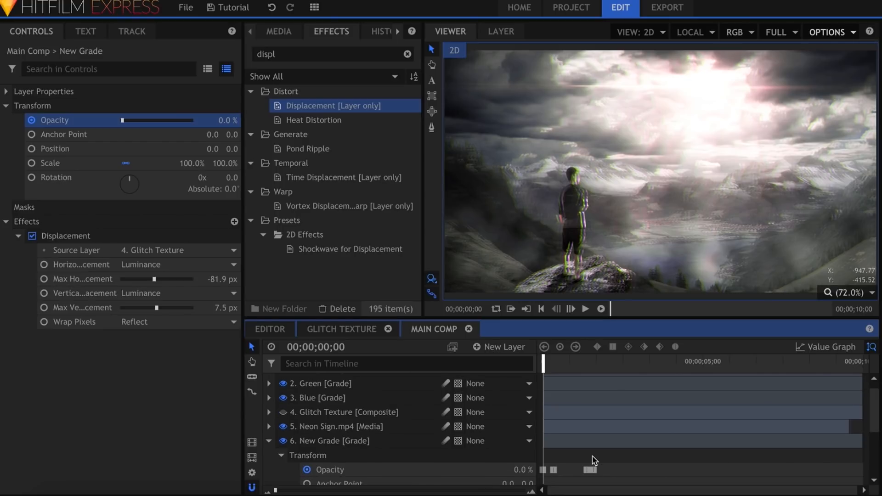
left_click_drag(541, 410, 557, 382)
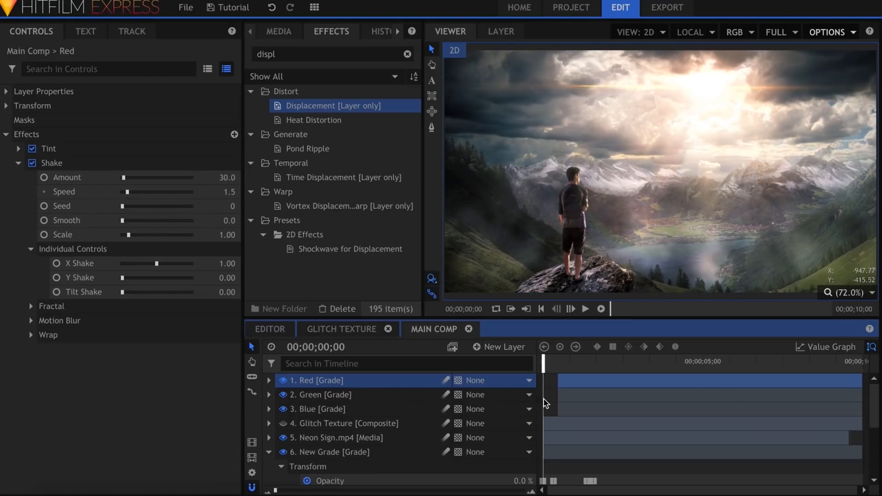